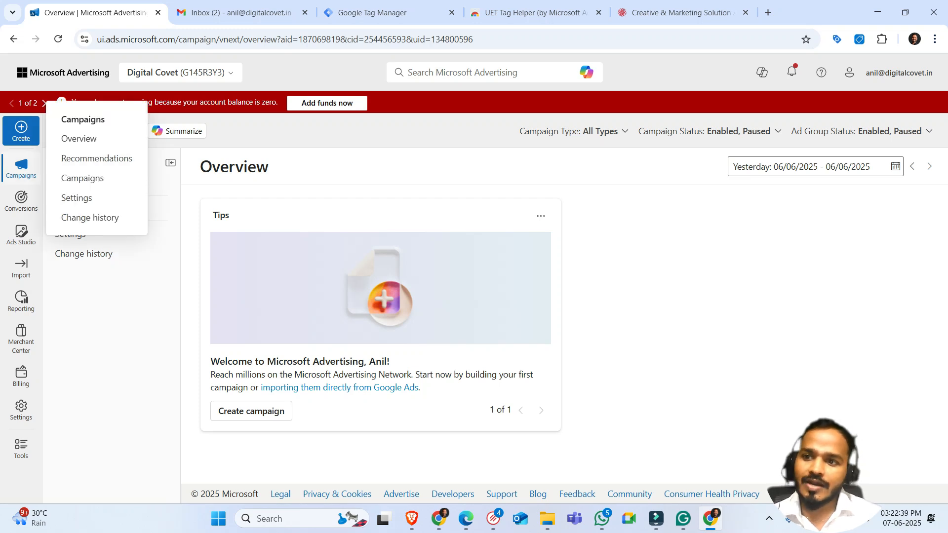
Open the UET tag page under Conversions and start creating a new UET tag.
{"action": "mouse_move", "coordinate": [21, 199]}
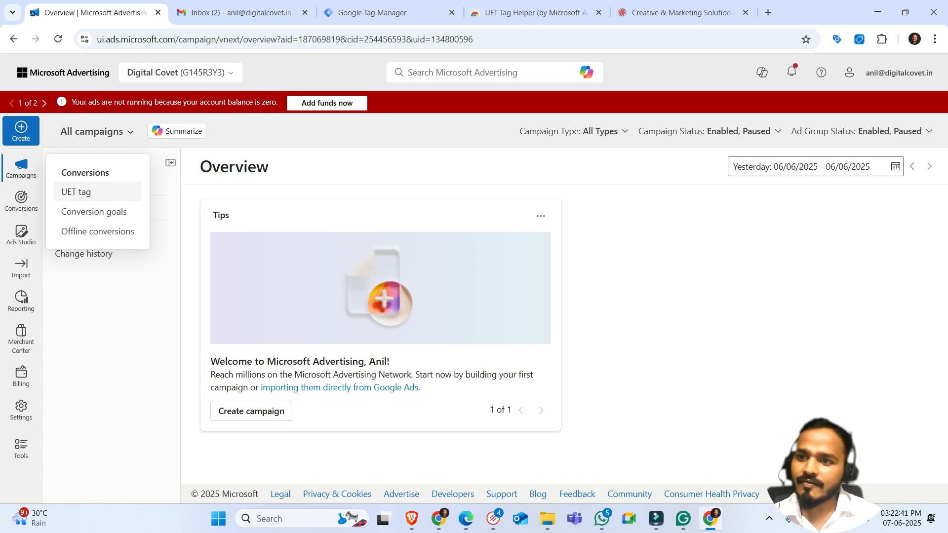
{"action": "left_click", "coordinate": [76, 191]}
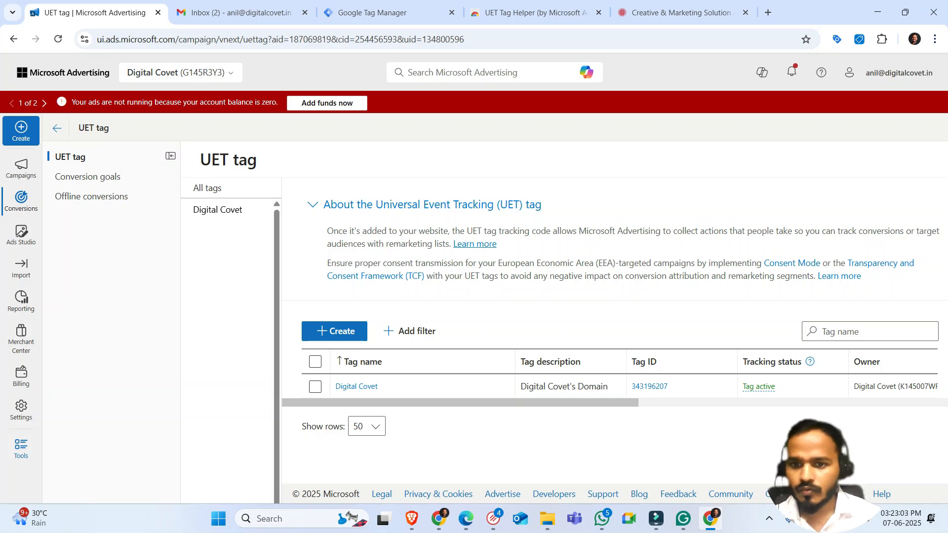
{"action": "left_click", "coordinate": [334, 330]}
{"action": "left_click", "coordinate": [474, 330]}
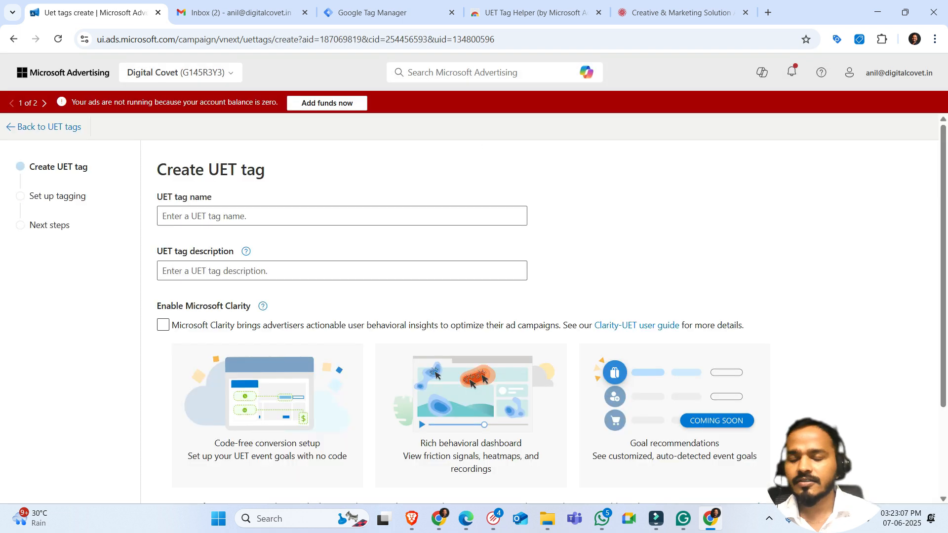
Name the UET tag "DC's Domain" and use the same text as its description.
{"action": "left_click", "coordinate": [341, 216]}
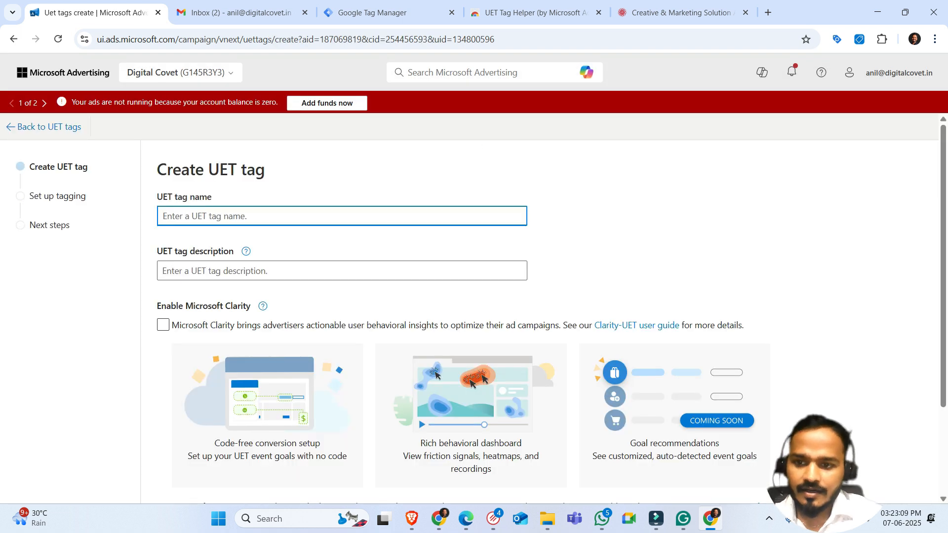
{"action": "type", "text": "DC"}
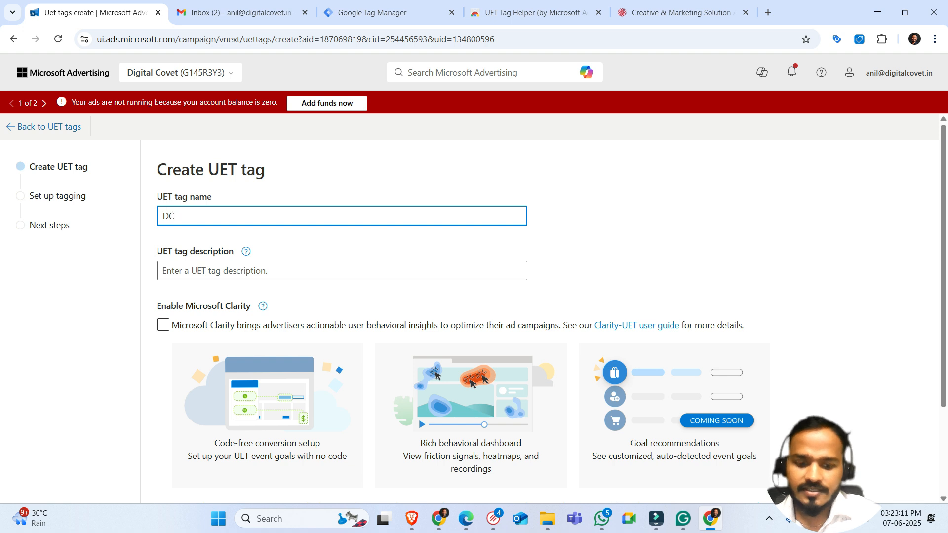
{"action": "type", "text": "'s"}
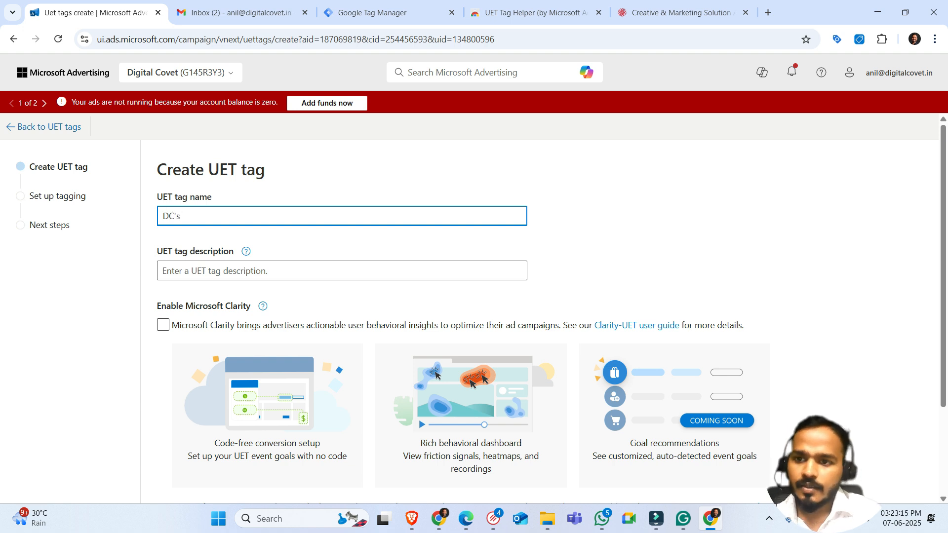
{"action": "type", "text": " Domain"}
{"action": "key", "text": "ctrl+a"}
{"action": "key", "text": "ctrl+c"}
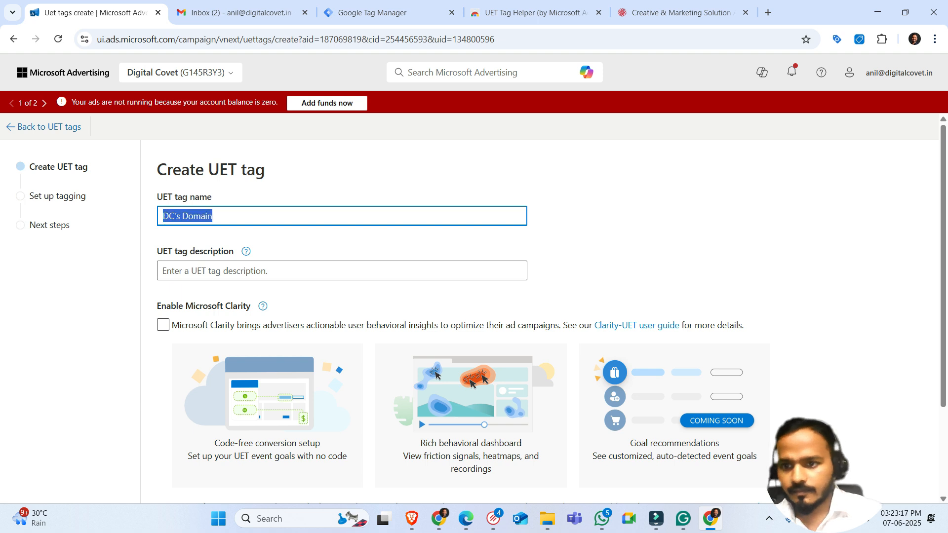
{"action": "key", "text": "Tab"}
{"action": "key", "text": "Tab"}
{"action": "key", "text": "ctrl+v"}
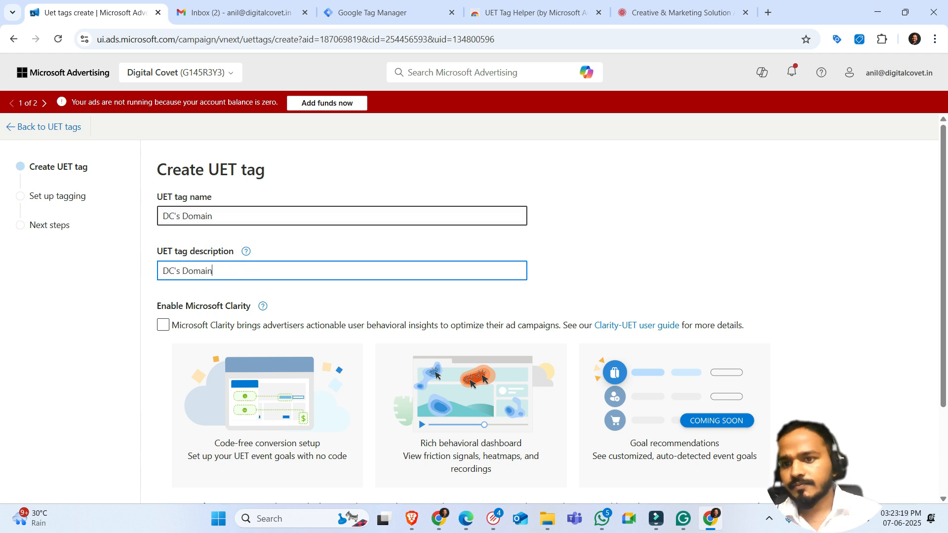
{"action": "key", "text": "Tab"}
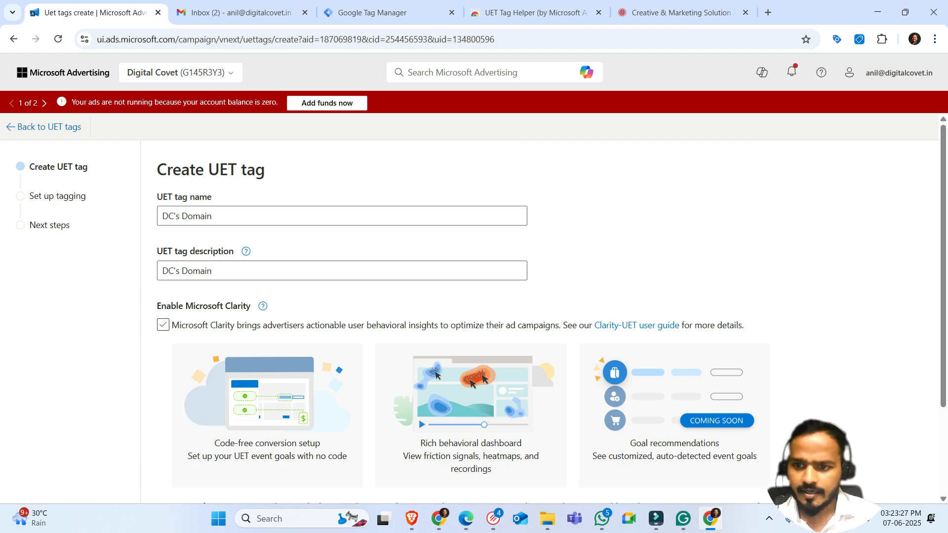
{"action": "left_click", "coordinate": [163, 325]}
{"action": "scroll", "coordinate": [341, 306], "scroll_direction": "down", "scroll_amount": 3}
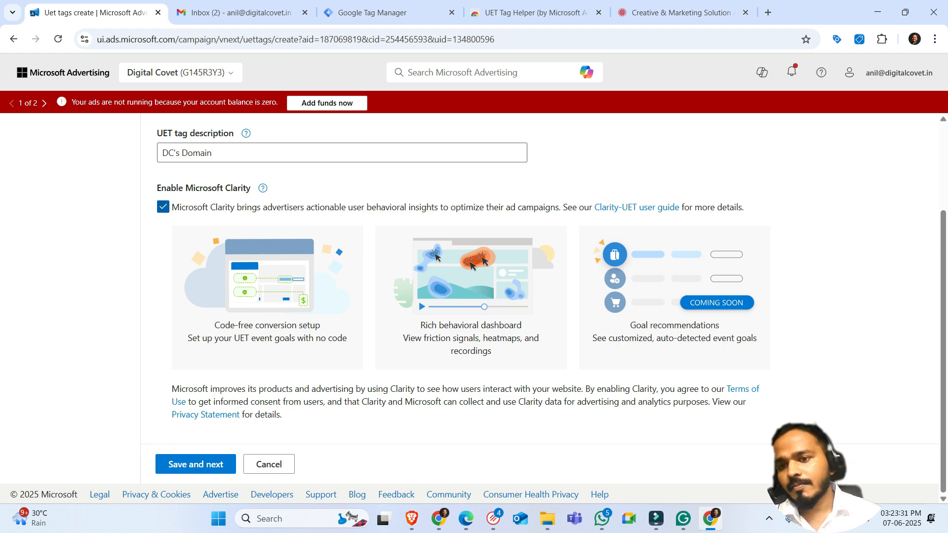
{"action": "left_click", "coordinate": [163, 207]}
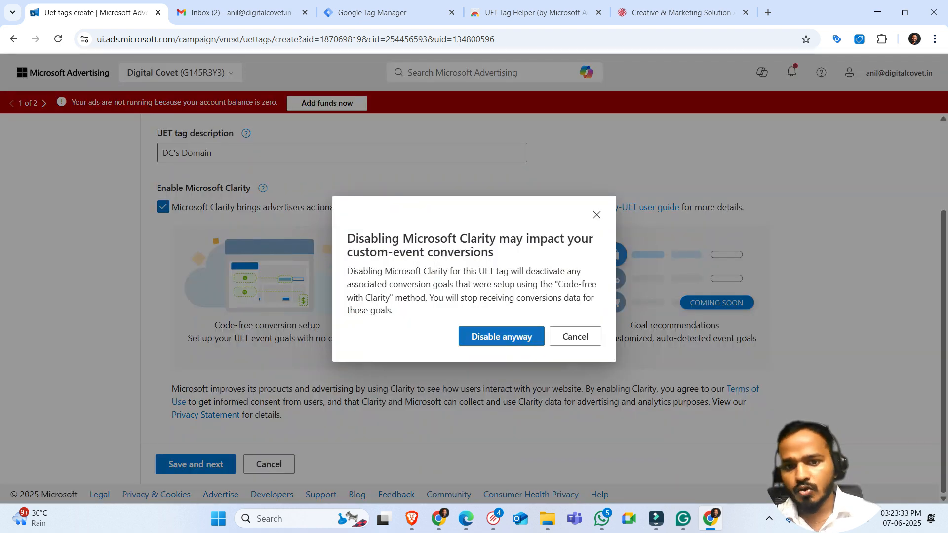
{"action": "left_click", "coordinate": [501, 336]}
{"action": "scroll", "coordinate": [474, 306], "scroll_direction": "up", "scroll_amount": 2}
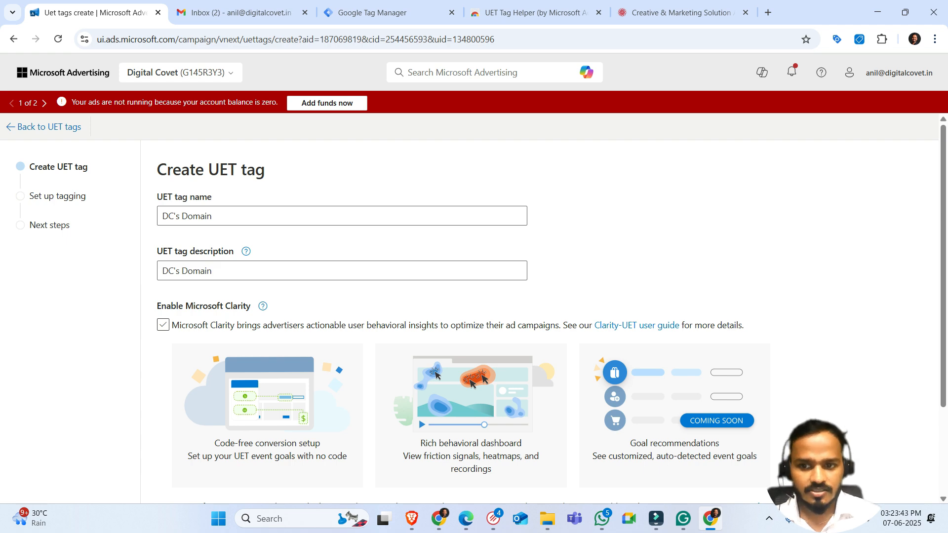
Enable Microsoft Clarity for the UET tag, save it and continue to the tagging setup.
{"action": "left_click", "coordinate": [163, 325]}
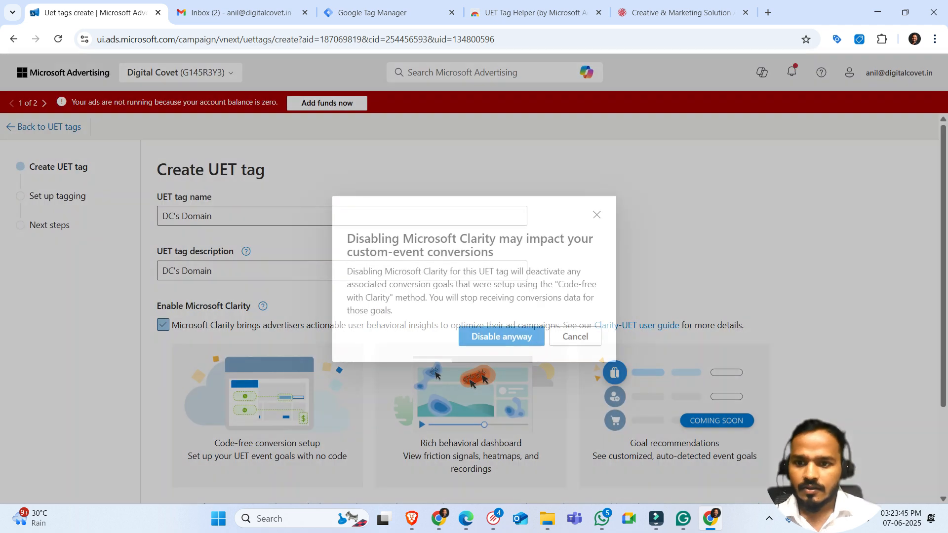
{"action": "scroll", "coordinate": [473, 308], "scroll_direction": "down", "scroll_amount": 3}
{"action": "left_click", "coordinate": [196, 464]}
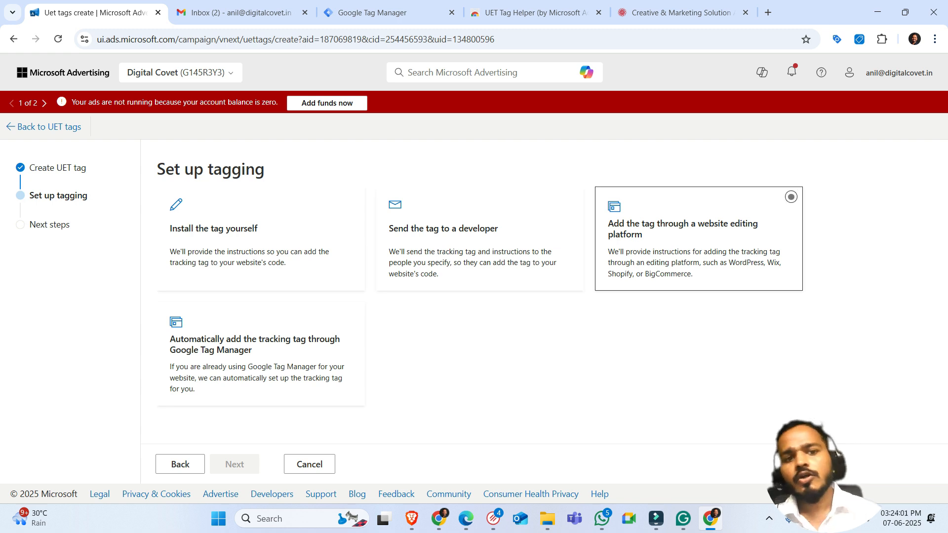
Choose to add the tag through a website editing platform and select WordPress as the platform.
{"action": "left_click", "coordinate": [698, 239]}
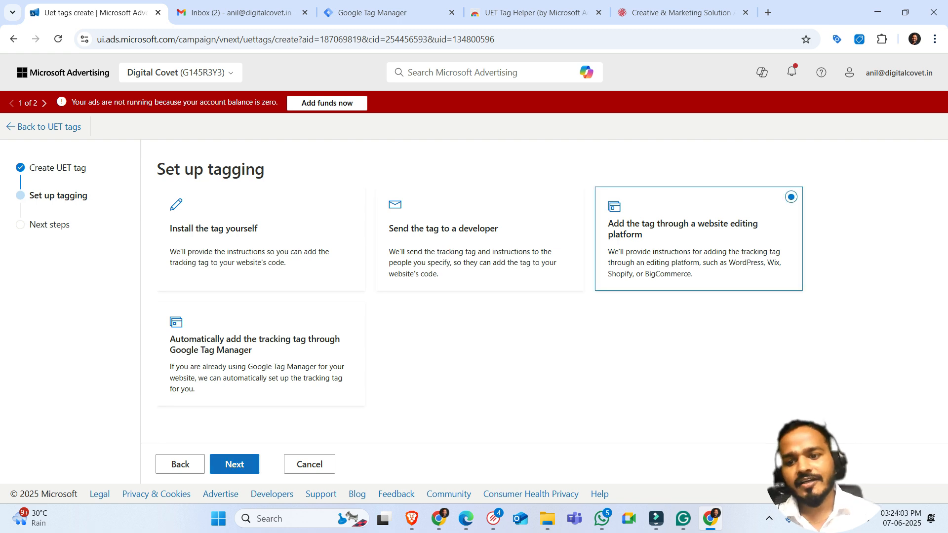
{"action": "left_click", "coordinate": [234, 464]}
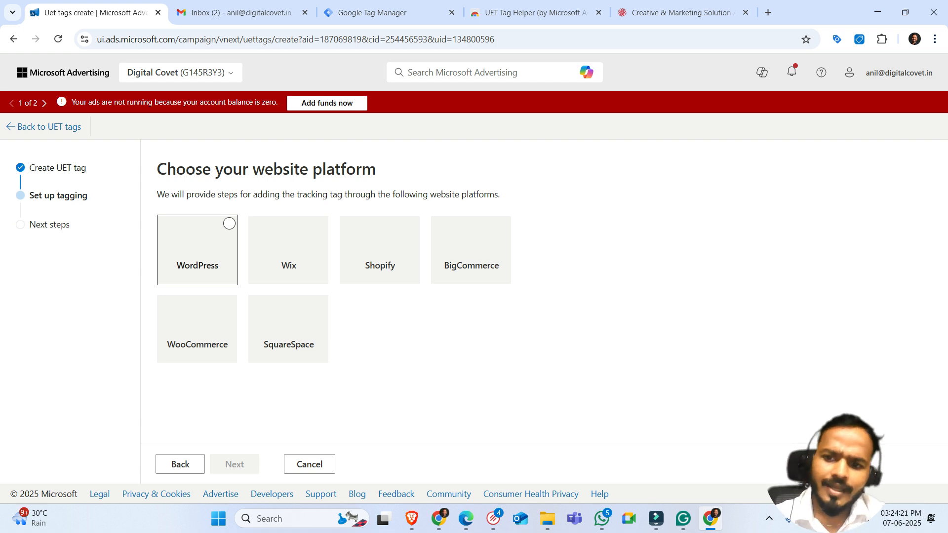
{"action": "left_click", "coordinate": [197, 250]}
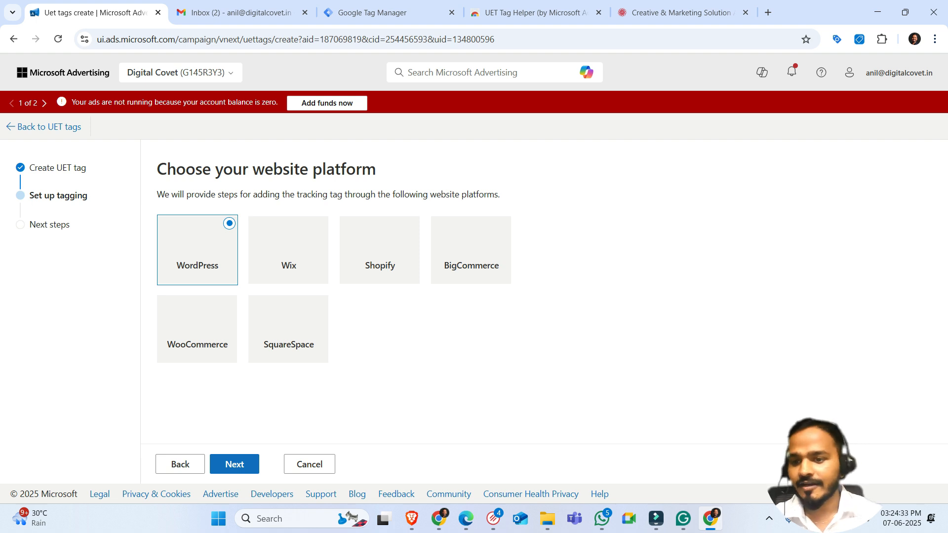
{"action": "left_click", "coordinate": [235, 464]}
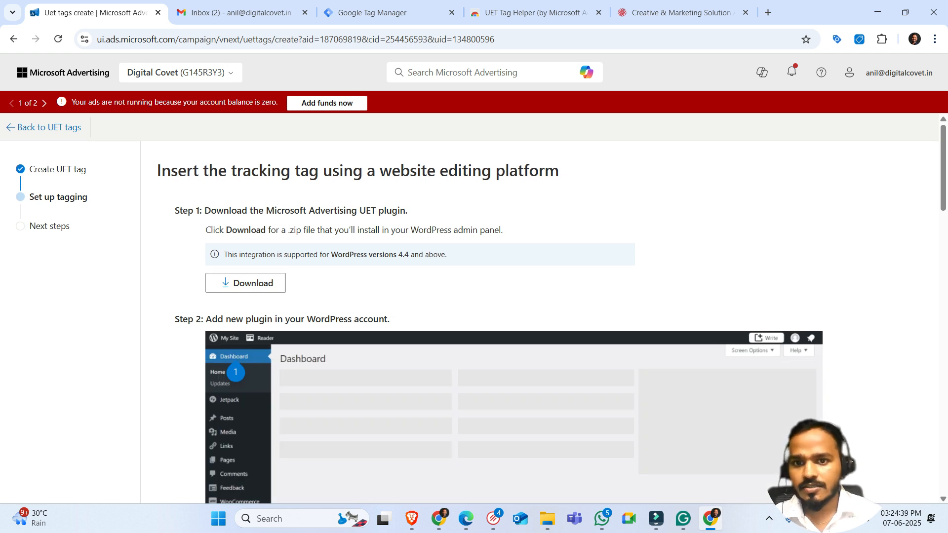
Read through the WordPress instructions for downloading, uploading and activating the Microsoft Advertising UET plugin.
{"action": "scroll", "coordinate": [513, 320], "scroll_direction": "down", "scroll_amount": 4}
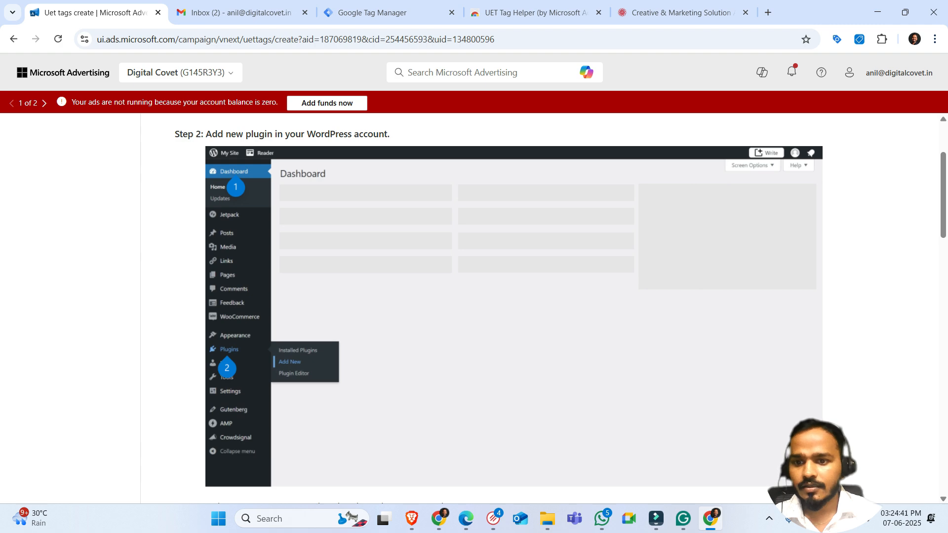
{"action": "scroll", "coordinate": [513, 321], "scroll_direction": "up", "scroll_amount": 4}
{"action": "scroll", "coordinate": [514, 321], "scroll_direction": "down", "scroll_amount": 1}
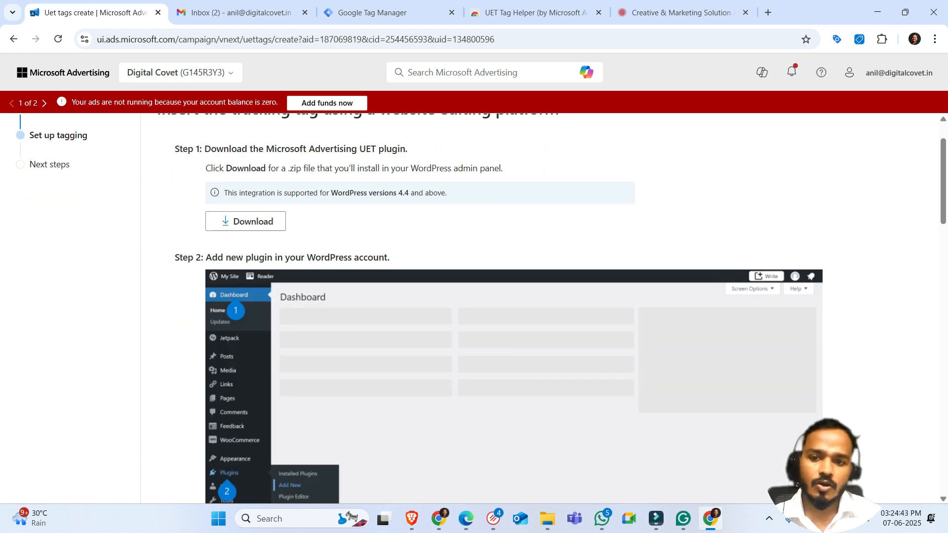
{"action": "scroll", "coordinate": [514, 320], "scroll_direction": "up", "scroll_amount": 1}
{"action": "scroll", "coordinate": [514, 321], "scroll_direction": "down", "scroll_amount": 14}
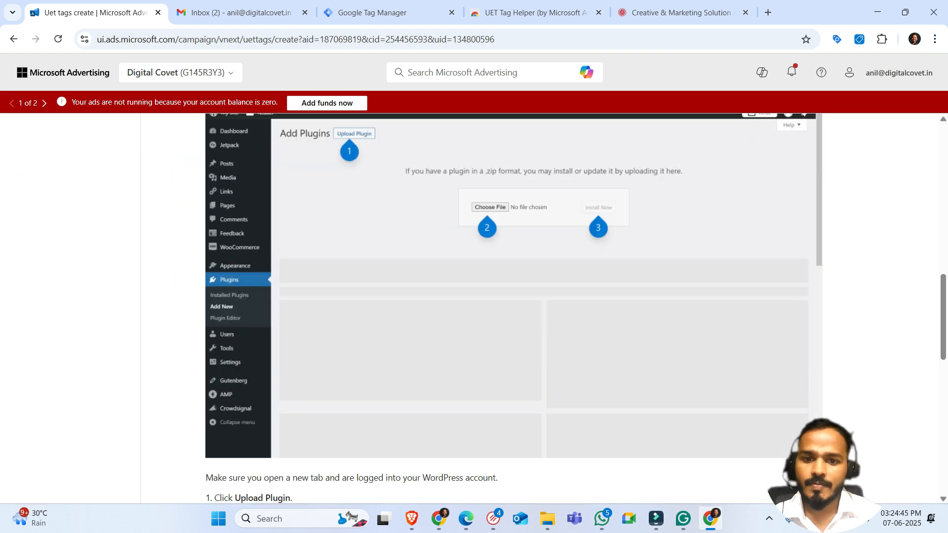
{"action": "scroll", "coordinate": [513, 321], "scroll_direction": "down", "scroll_amount": 6}
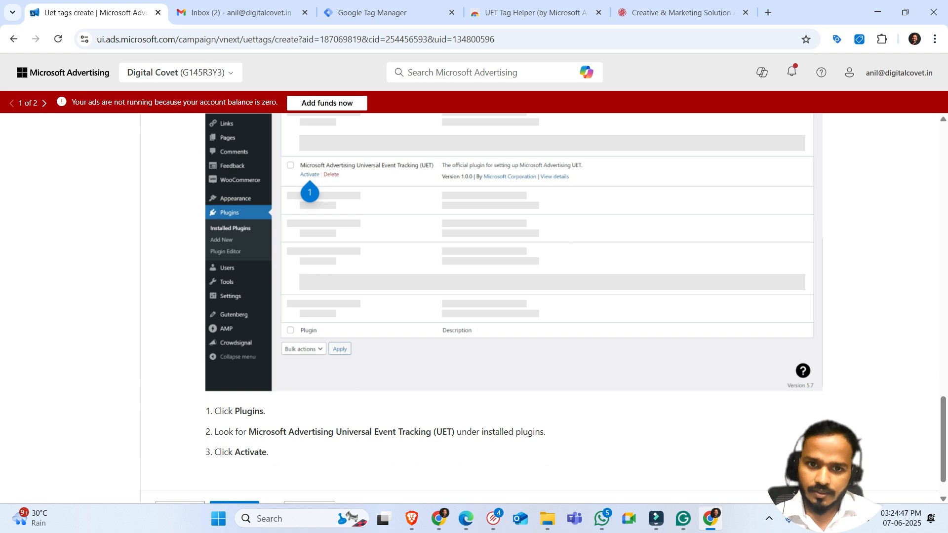
{"action": "scroll", "coordinate": [514, 321], "scroll_direction": "down", "scroll_amount": 1}
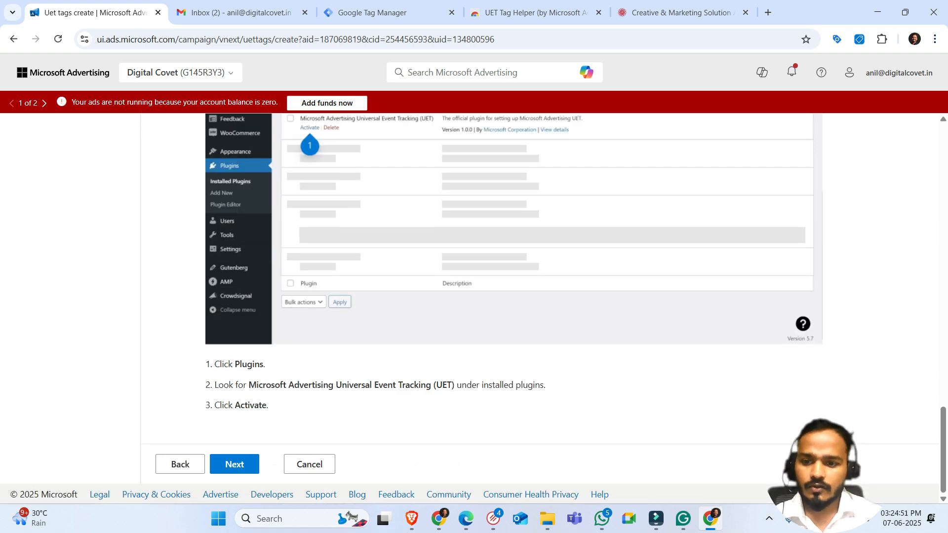
Return to the tagging methods, choose to install the tag yourself and review its tracking script.
{"action": "left_click", "coordinate": [180, 464]}
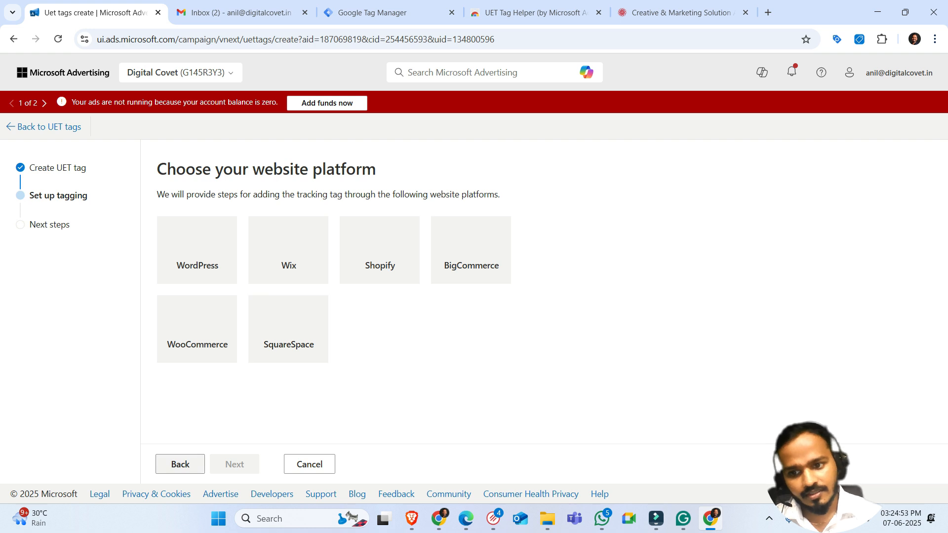
{"action": "left_click", "coordinate": [180, 464]}
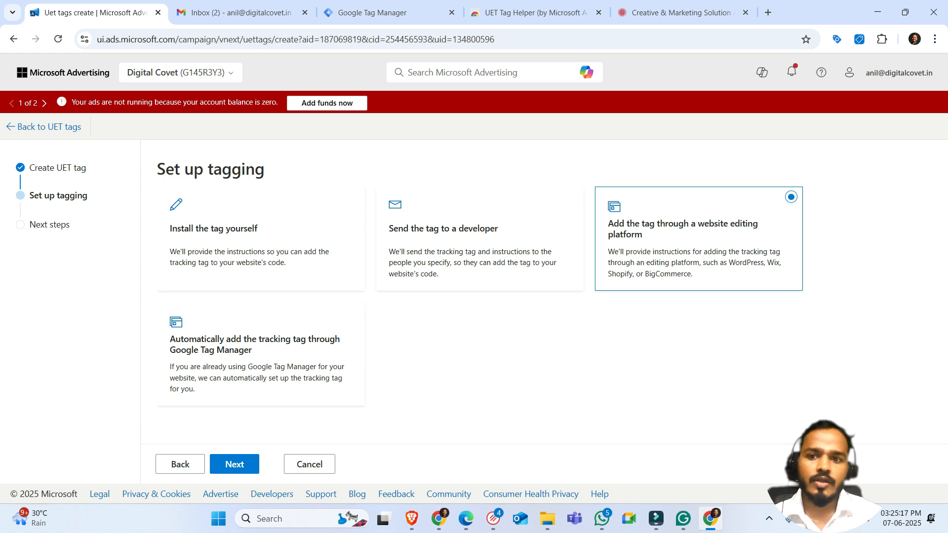
{"action": "left_click", "coordinate": [261, 239]}
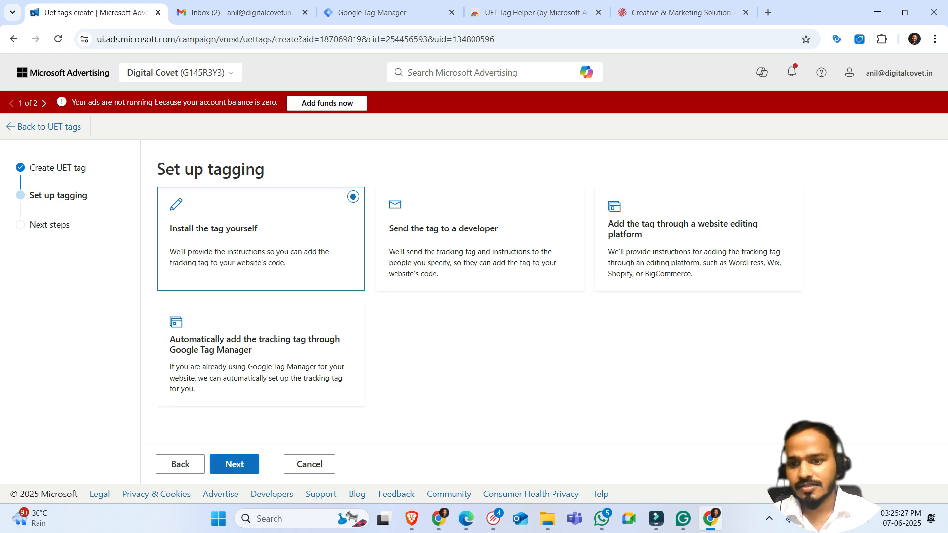
{"action": "left_click", "coordinate": [235, 464]}
{"action": "scroll", "coordinate": [388, 316], "scroll_direction": "down", "scroll_amount": 1}
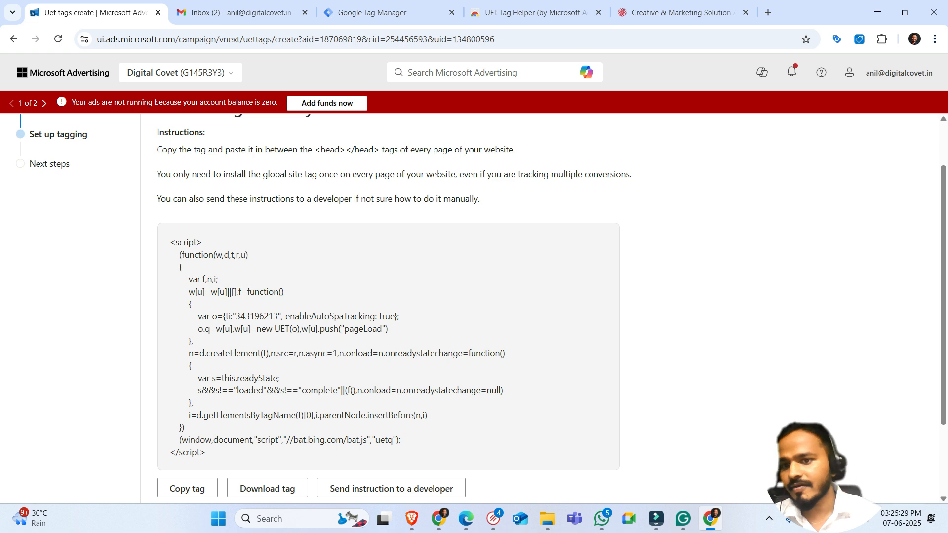
{"action": "left_click_drag", "start_coordinate": [179, 254], "coordinate": [344, 398]}
{"action": "left_click", "coordinate": [343, 399]}
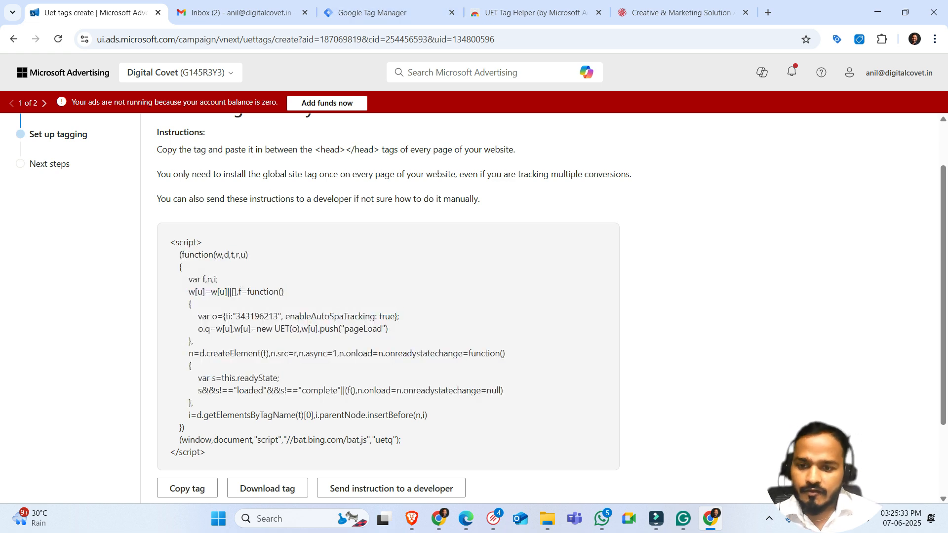
Switch to Google Tag Manager and create a new tag of type Microsoft Advertising Universal Event Tracking.
{"action": "left_click", "coordinate": [380, 13]}
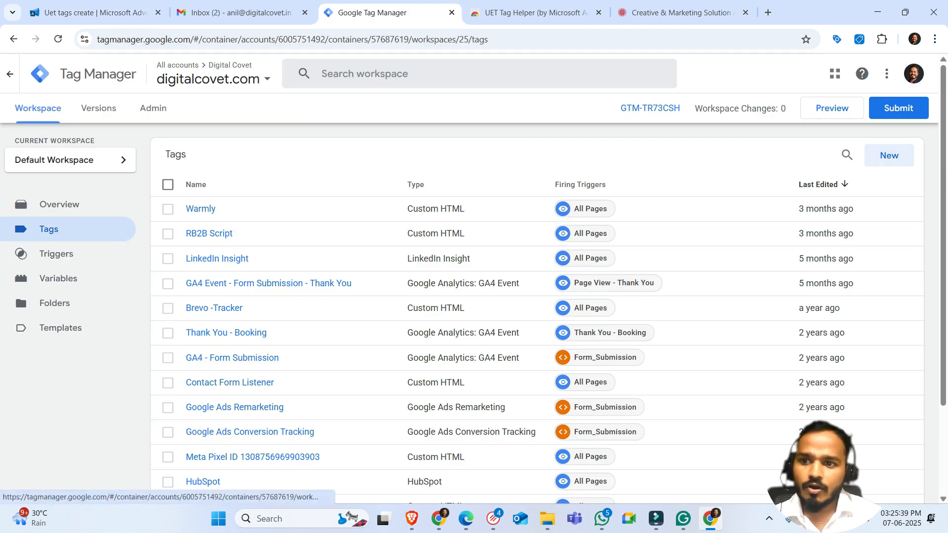
{"action": "left_click", "coordinate": [889, 156]}
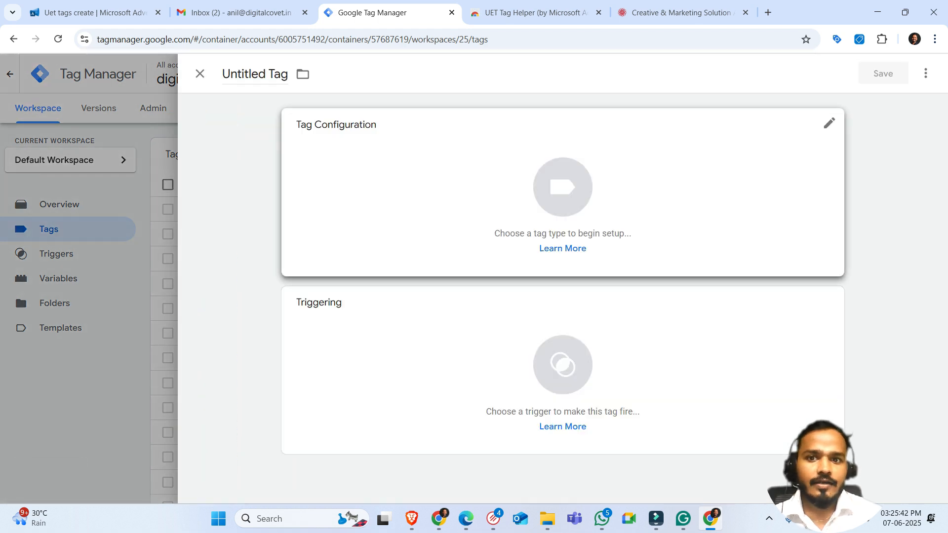
{"action": "left_click", "coordinate": [563, 190]}
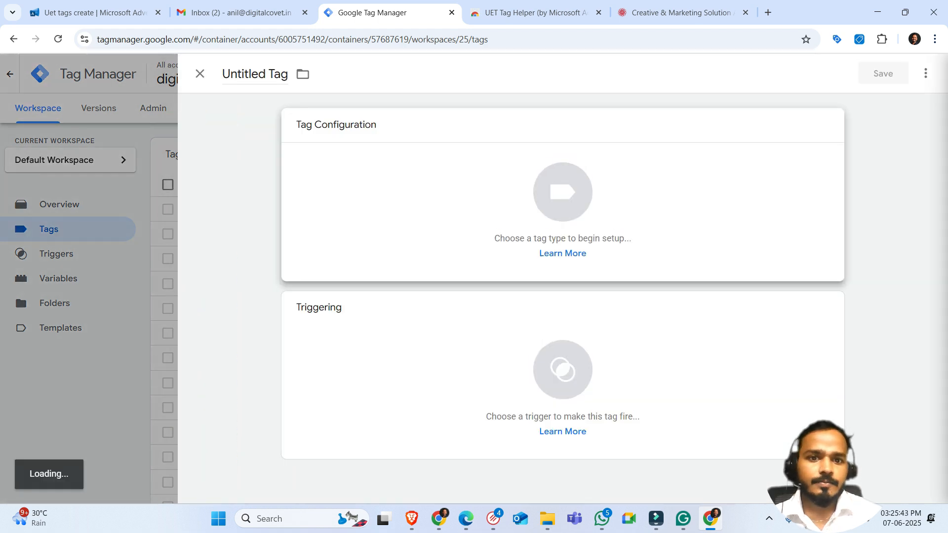
{"action": "left_click", "coordinate": [920, 73]}
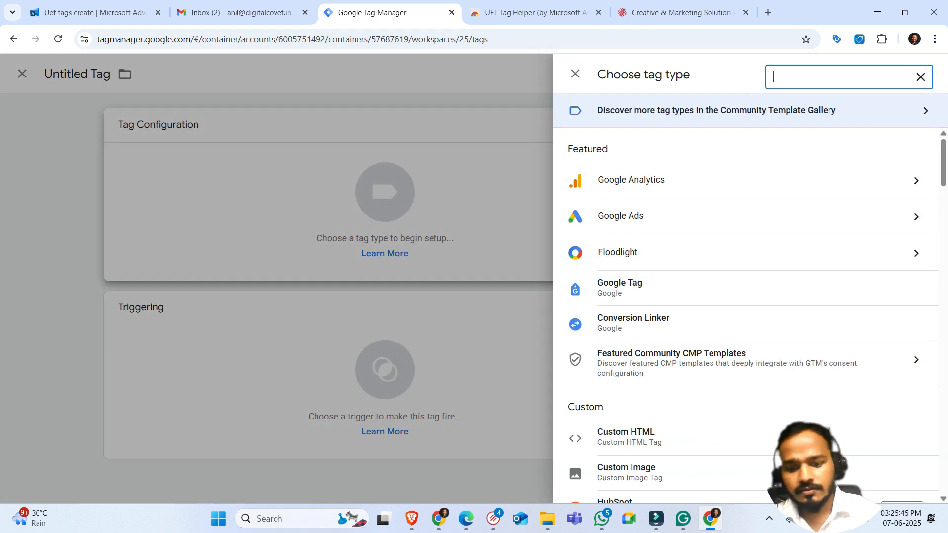
{"action": "type", "text": "mic"}
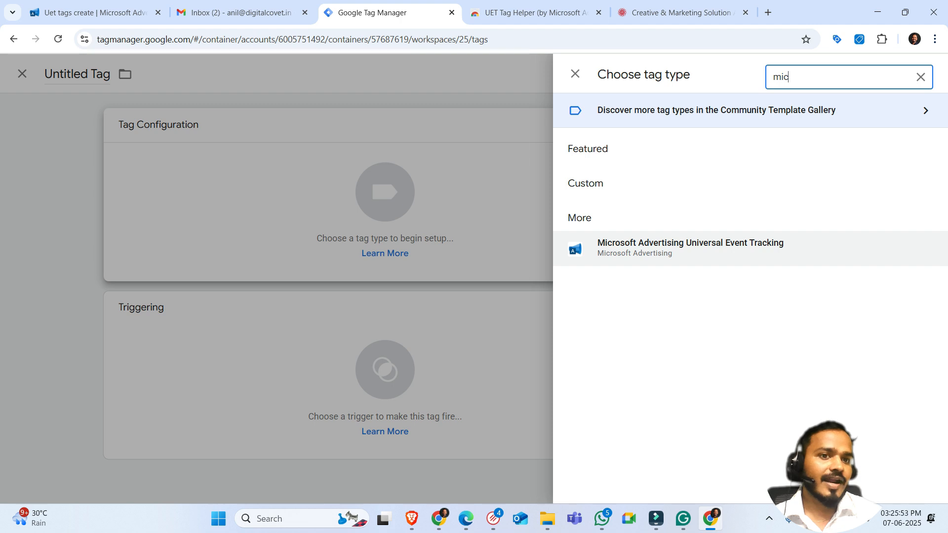
{"action": "left_click", "coordinate": [690, 248]}
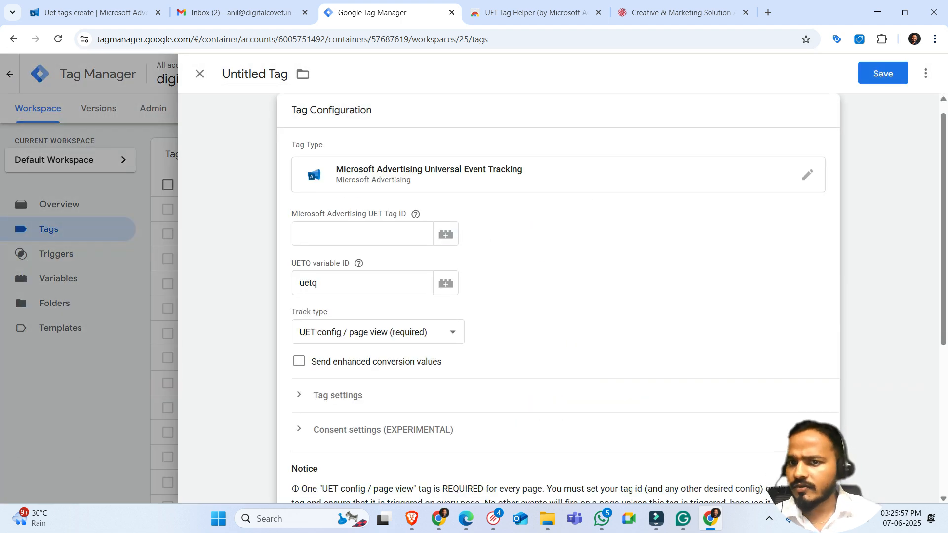
Copy the tag ID 343196213 from the Microsoft Advertising tracking script into the Microsoft Advertising UET Tag ID field in Google Tag Manager.
{"action": "left_click", "coordinate": [363, 234]}
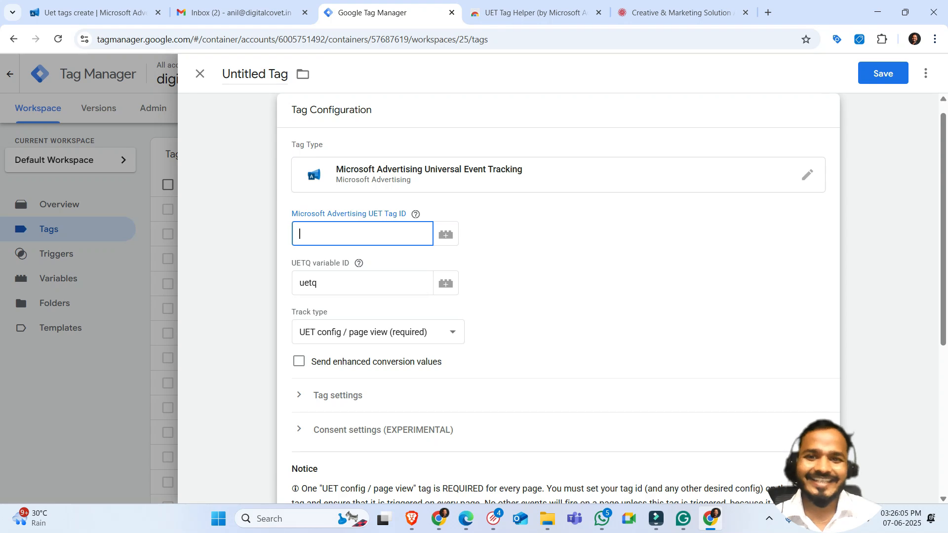
{"action": "left_click", "coordinate": [241, 13]}
{"action": "left_click", "coordinate": [96, 13]}
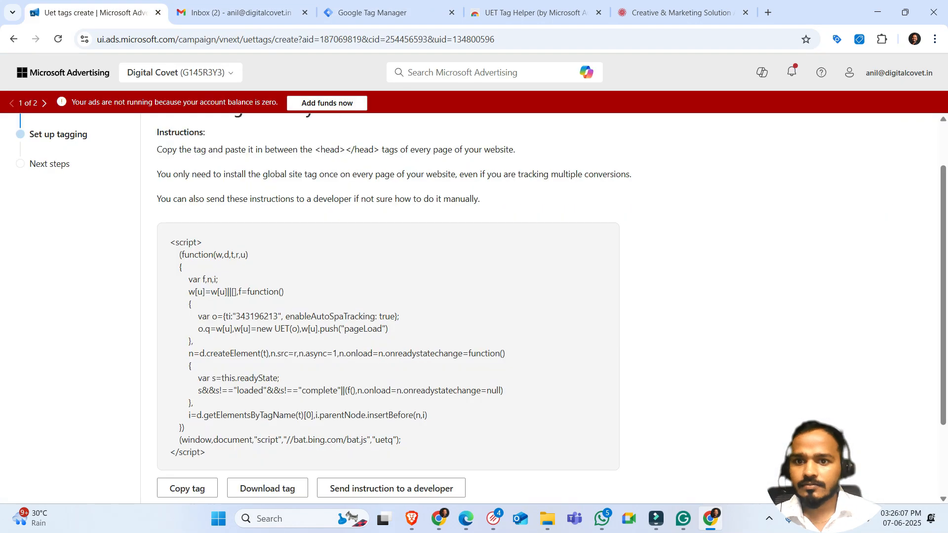
{"action": "left_click_drag", "start_coordinate": [236, 315], "coordinate": [277, 316]}
{"action": "key", "text": "ctrl+c"}
{"action": "left_click", "coordinate": [380, 13]}
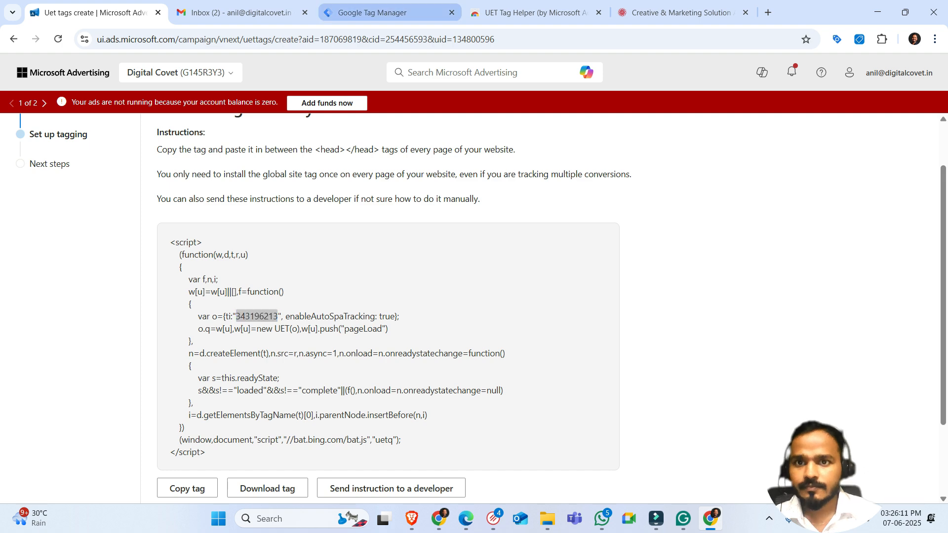
{"action": "key", "text": "ctrl+v"}
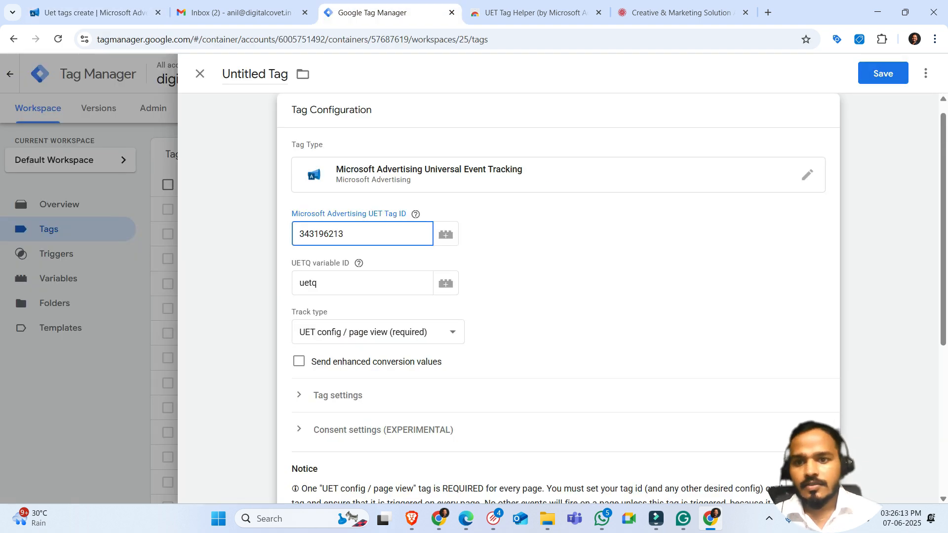
Assign the All Pages trigger to the tag and save it under the suggested name Microsoft Advertising Universal Event Tracking.
{"action": "scroll", "coordinate": [558, 346], "scroll_direction": "down", "scroll_amount": 5}
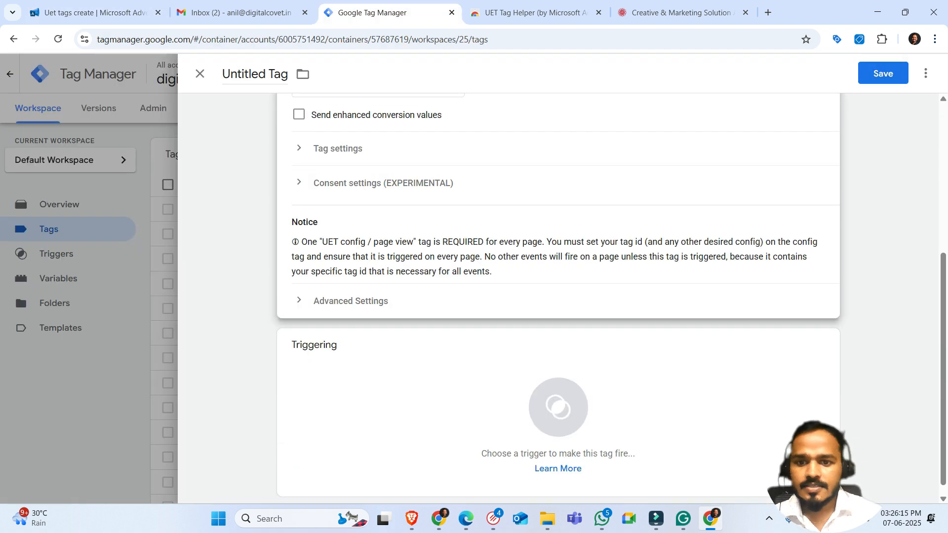
{"action": "left_click", "coordinate": [558, 405]}
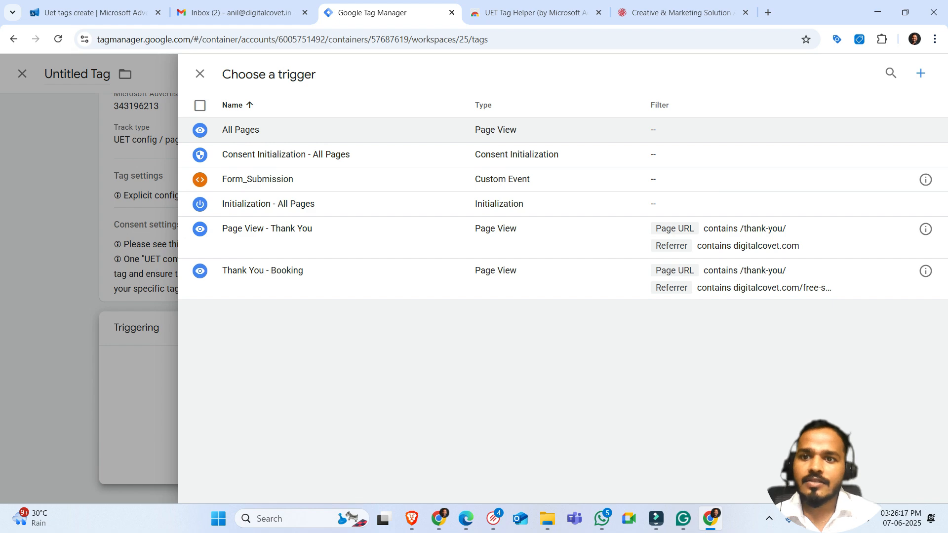
{"action": "left_click", "coordinate": [241, 130]}
{"action": "scroll", "coordinate": [558, 247], "scroll_direction": "up", "scroll_amount": 3}
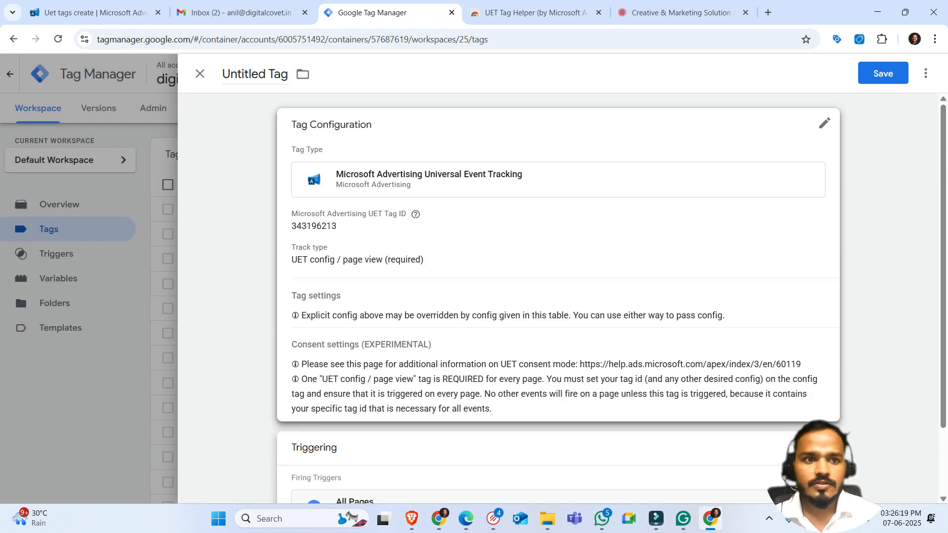
{"action": "left_click", "coordinate": [883, 73]}
{"action": "left_click", "coordinate": [576, 256]}
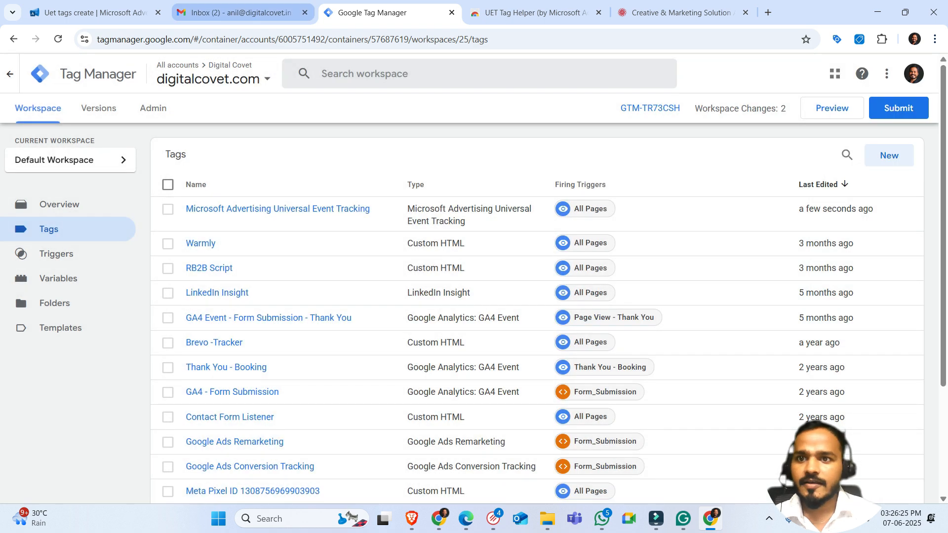
{"action": "key", "text": "ctrl+shift+Tab"}
{"action": "key", "text": "ctrl+shift+Tab"}
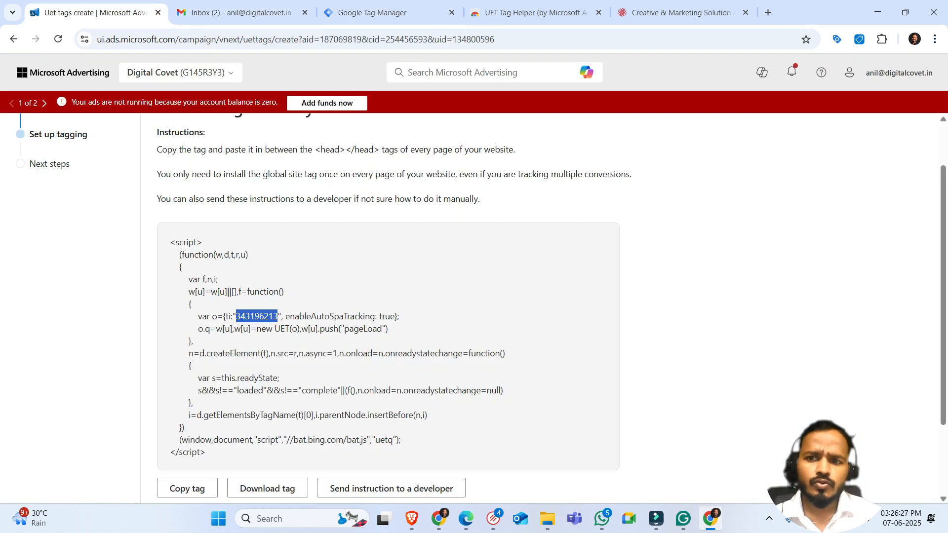
{"action": "key", "text": "ctrl+Tab"}
{"action": "key", "text": "ctrl+Tab"}
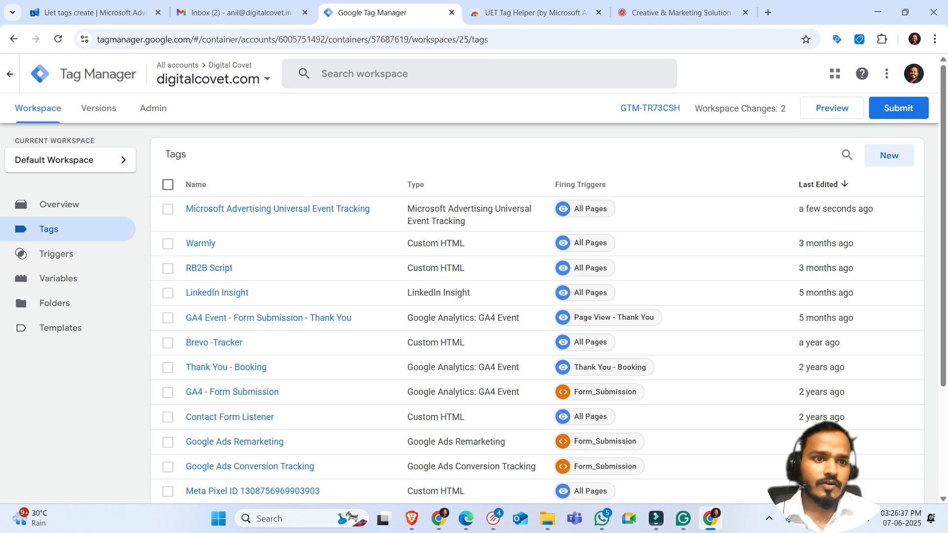
{"action": "left_click", "coordinate": [832, 108]}
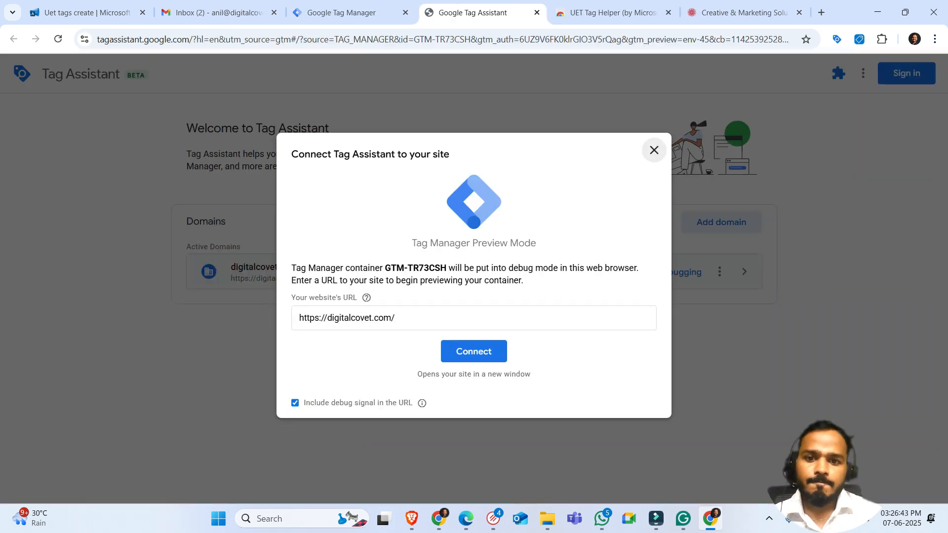
{"action": "left_click", "coordinate": [474, 351]}
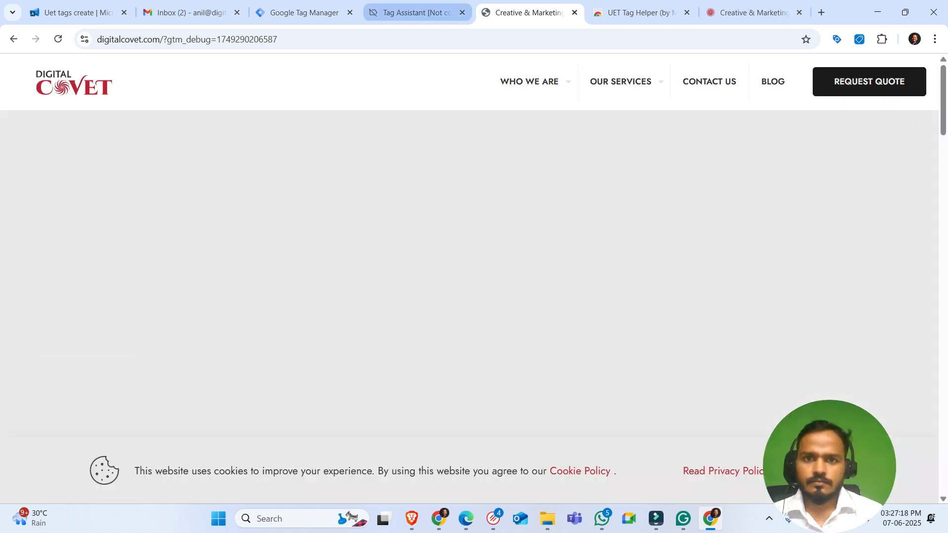
{"action": "left_click", "coordinate": [417, 13]}
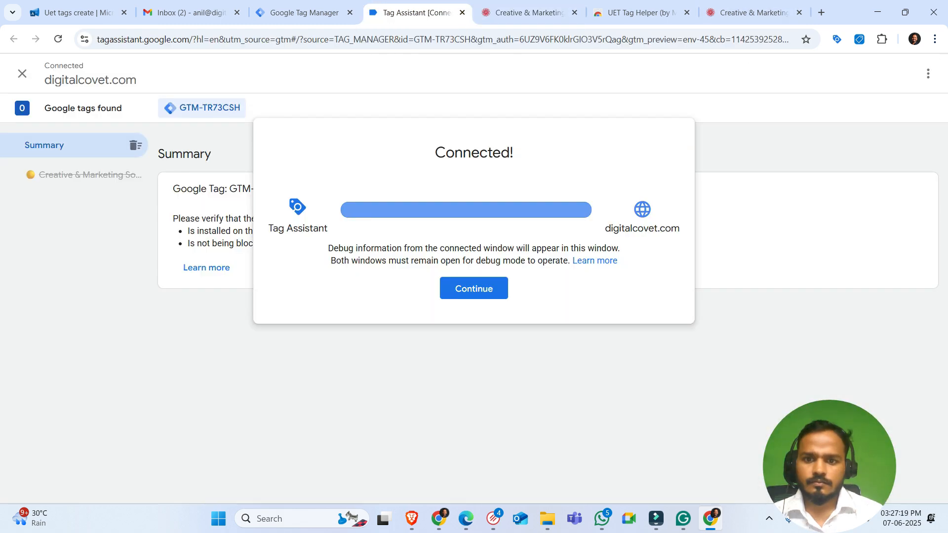
{"action": "left_click", "coordinate": [473, 289]}
{"action": "scroll", "coordinate": [474, 291], "scroll_direction": "down", "scroll_amount": 2}
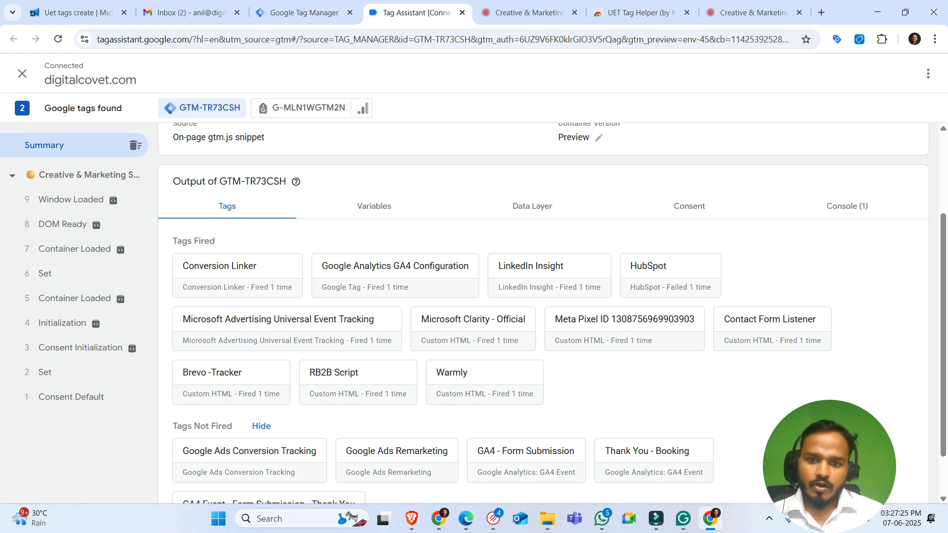
{"action": "left_click", "coordinate": [525, 13]}
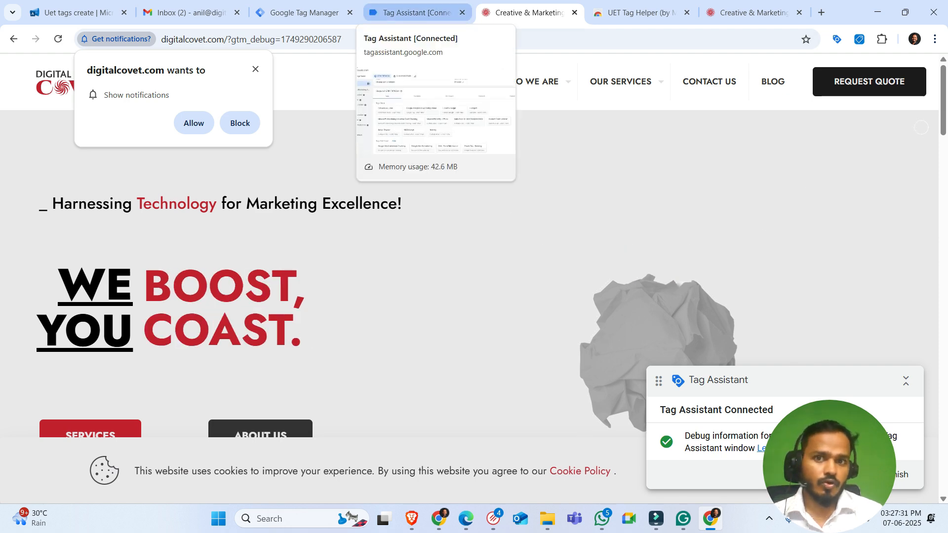
{"action": "left_click", "coordinate": [417, 13]}
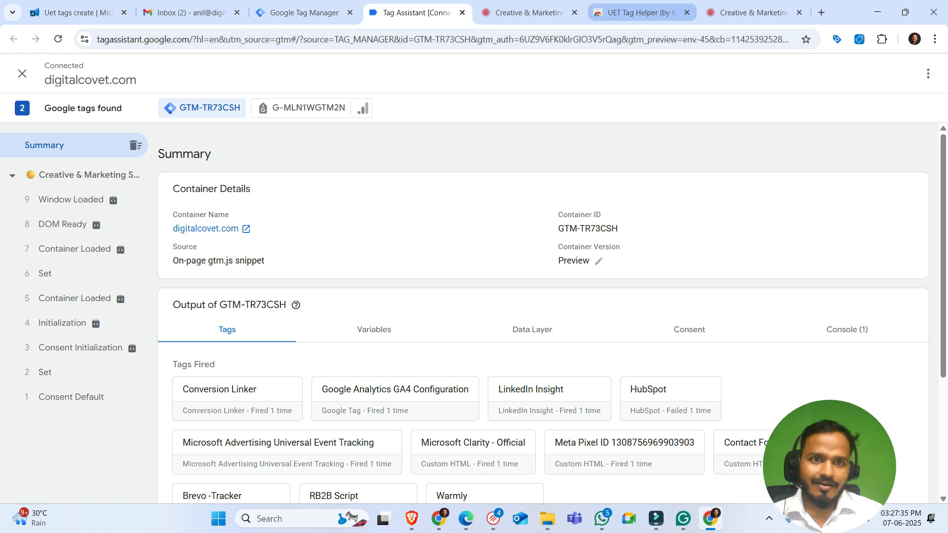
Look at the UET Tag Helper (by Microsoft Advertising) extension page in the Chrome Web Store and return to Tag Assistant.
{"action": "left_click", "coordinate": [637, 13]}
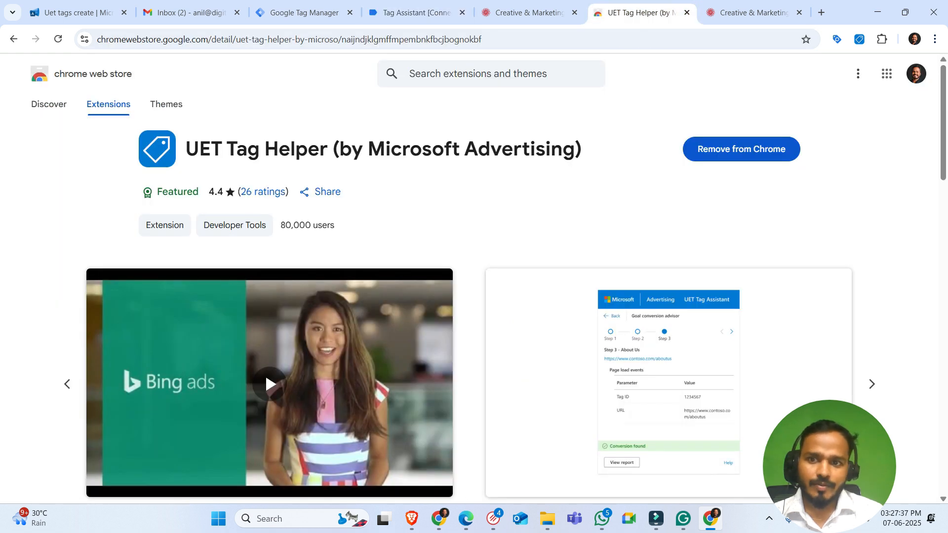
{"action": "triple_click", "coordinate": [384, 149]}
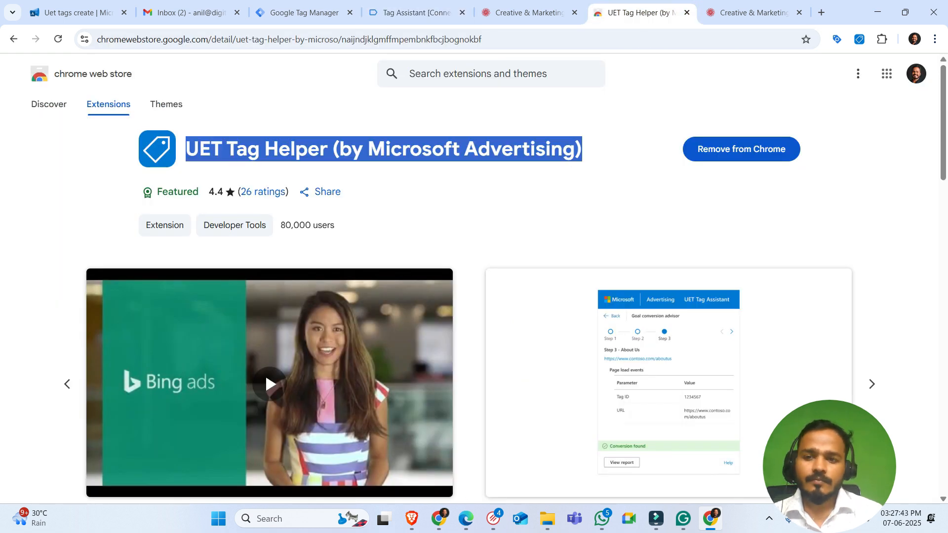
{"action": "left_click", "coordinate": [424, 192]}
{"action": "left_click_drag", "start_coordinate": [185, 149], "coordinate": [586, 148]}
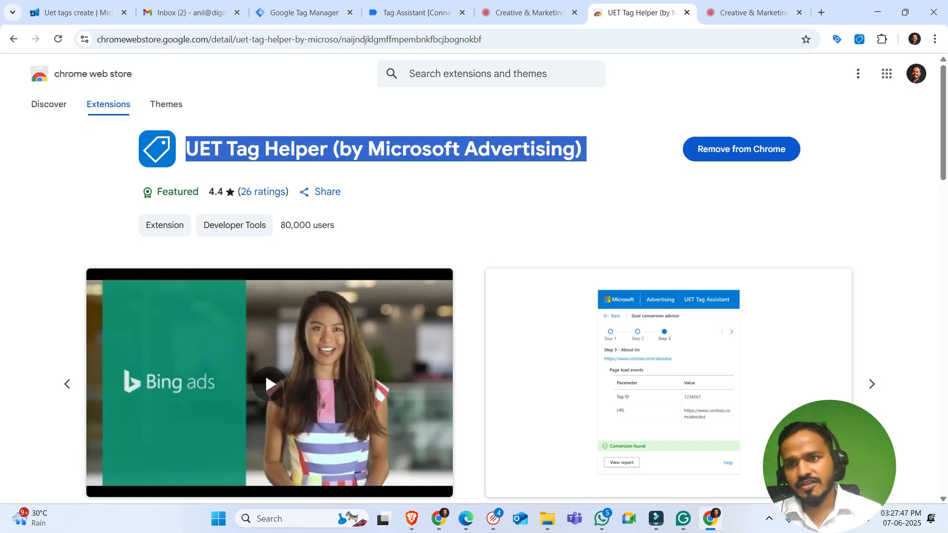
{"action": "left_click", "coordinate": [464, 193]}
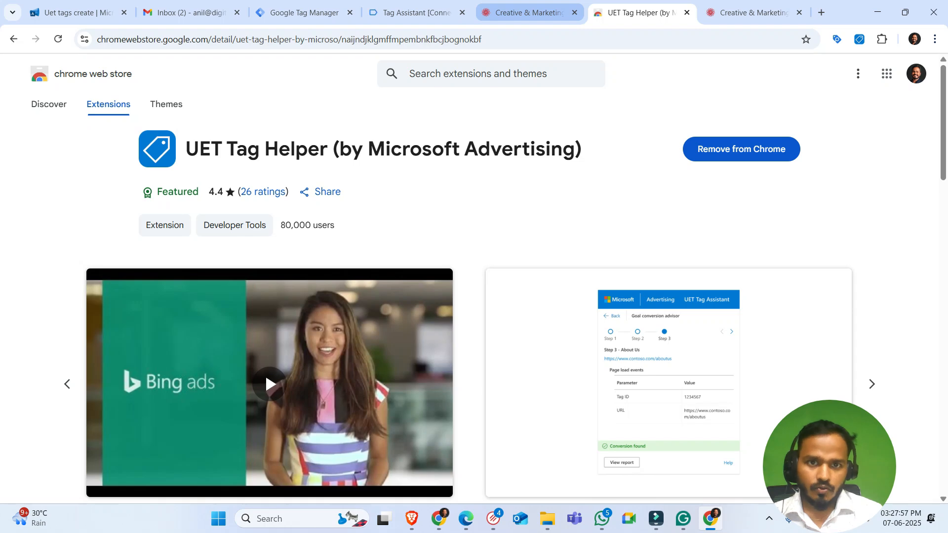
{"action": "left_click", "coordinate": [525, 13]}
{"action": "left_click", "coordinate": [416, 13]}
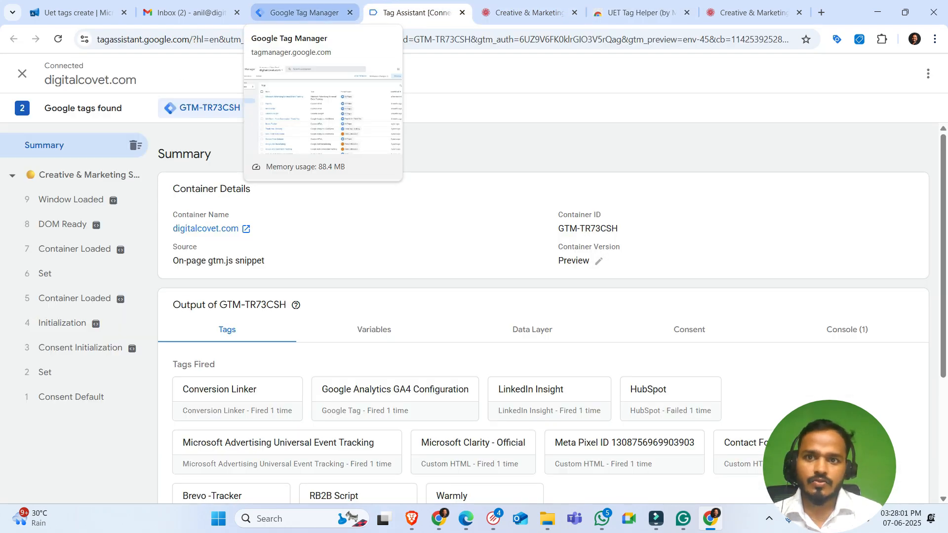
Submit and publish the workspace changes to the Live environment in Google Tag Manager without a version name or description.
{"action": "left_click", "coordinate": [303, 12]}
{"action": "left_click", "coordinate": [898, 108]}
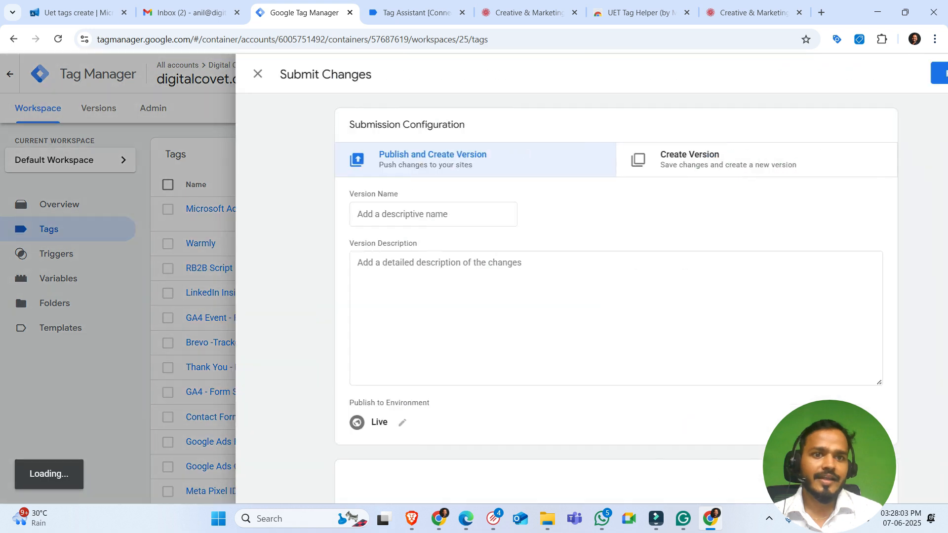
{"action": "left_click", "coordinate": [902, 73]}
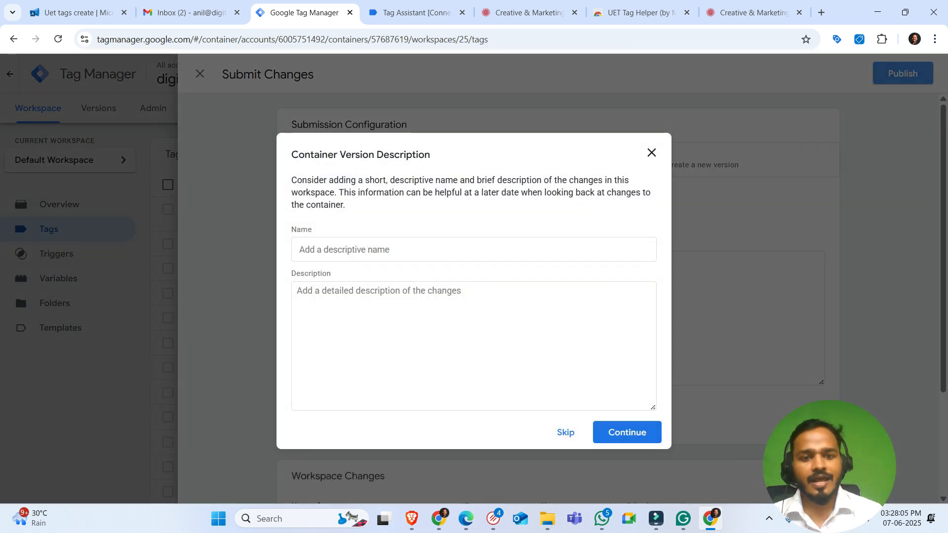
{"action": "left_click", "coordinate": [626, 432]}
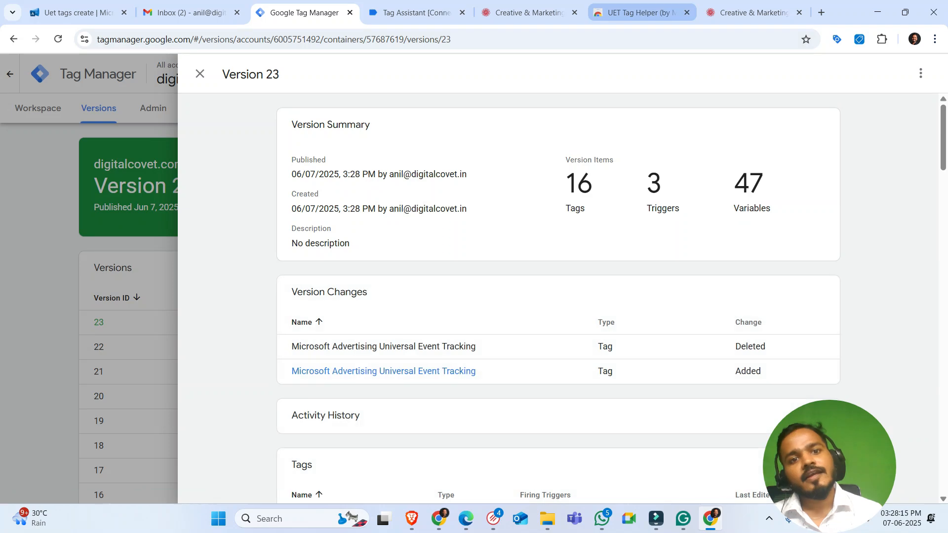
Open the UET Tag Helper extension, reload digitalcovet.com and inspect the UET tag detected on the page.
{"action": "left_click", "coordinate": [637, 12]}
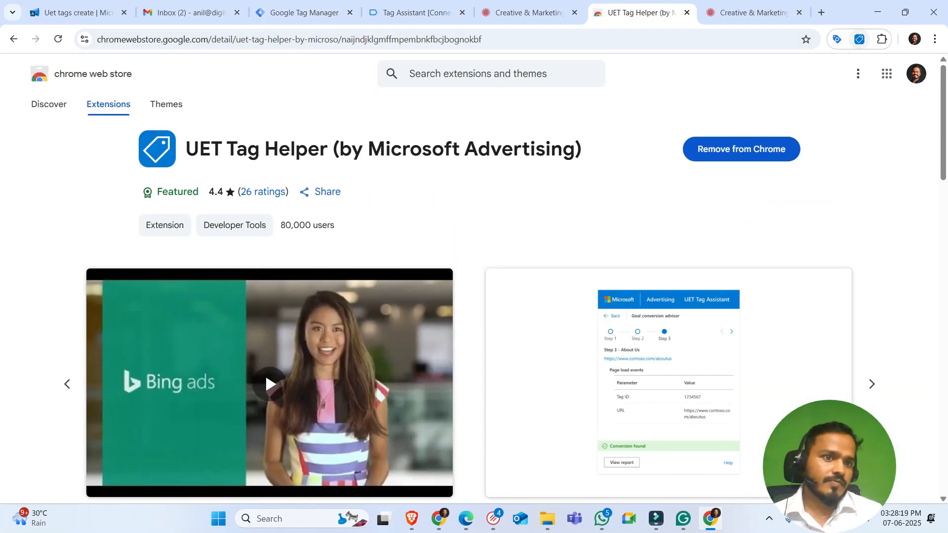
{"action": "left_click", "coordinate": [860, 39]}
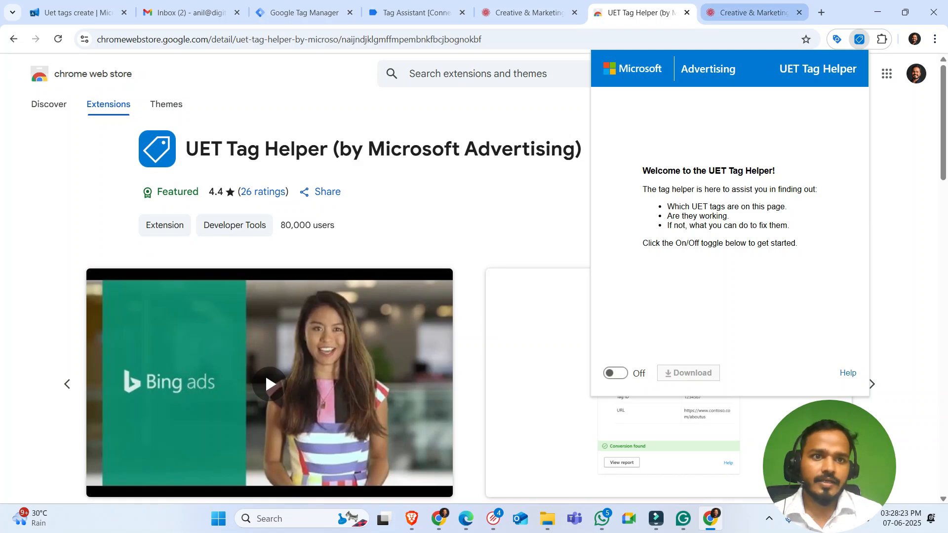
{"action": "left_click", "coordinate": [747, 13]}
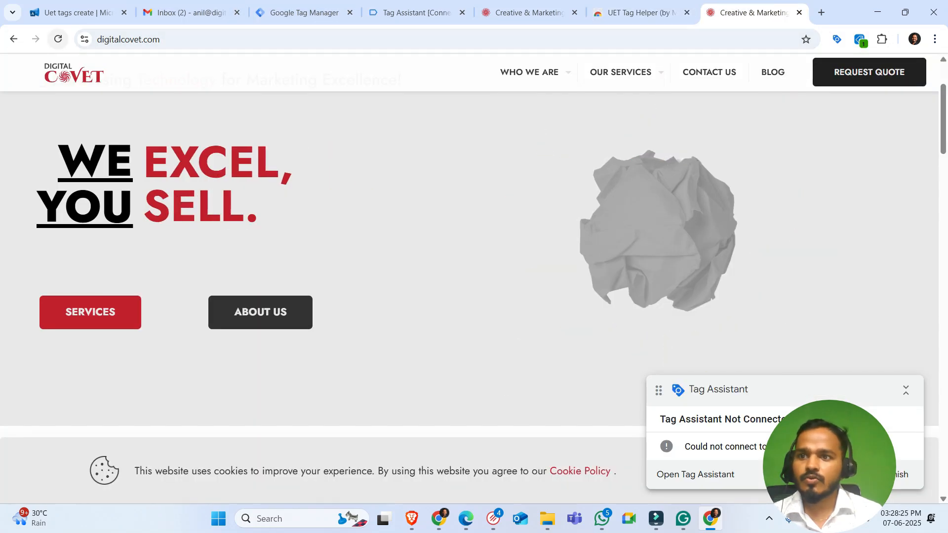
{"action": "left_click", "coordinate": [58, 39]}
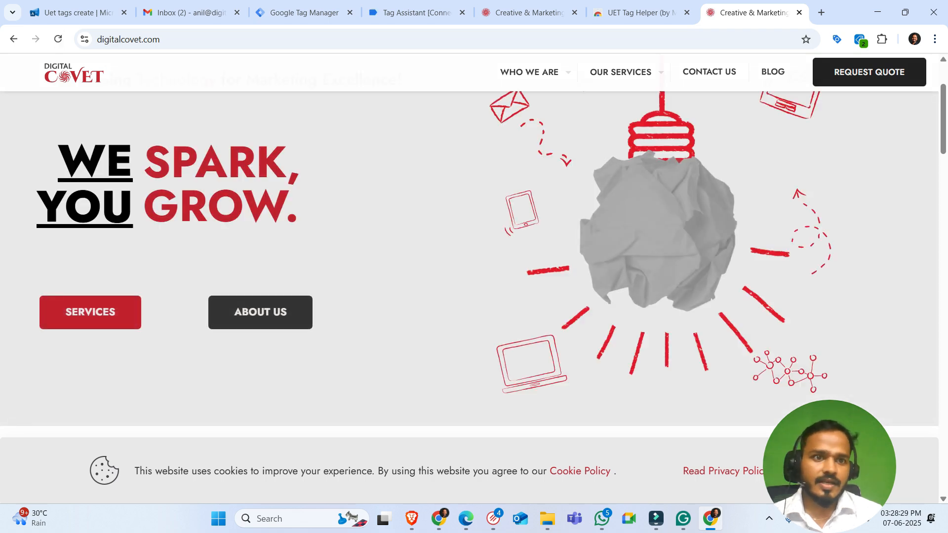
{"action": "left_click", "coordinate": [859, 39]}
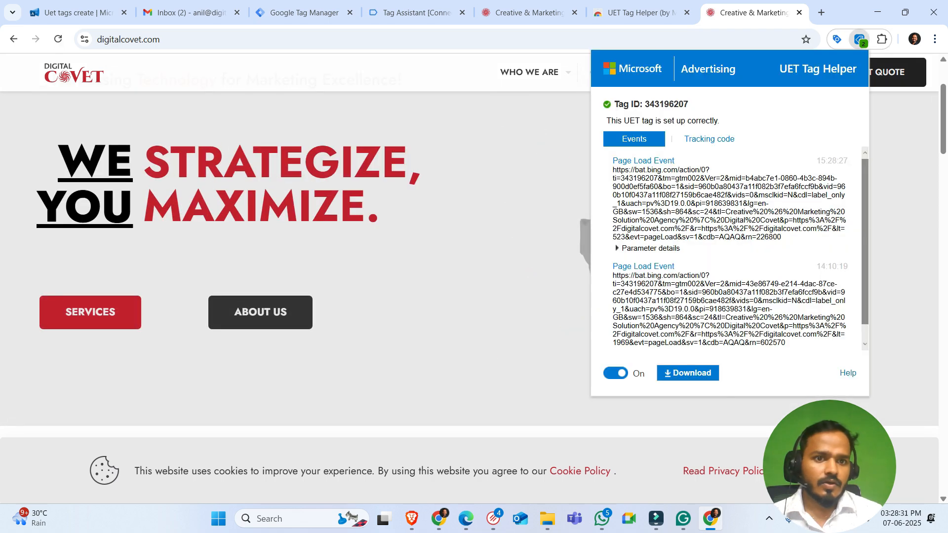
Close the published version's details in Tag Manager and copy the tag ID again from the Microsoft Advertising script for comparison.
{"action": "left_click", "coordinate": [304, 13]}
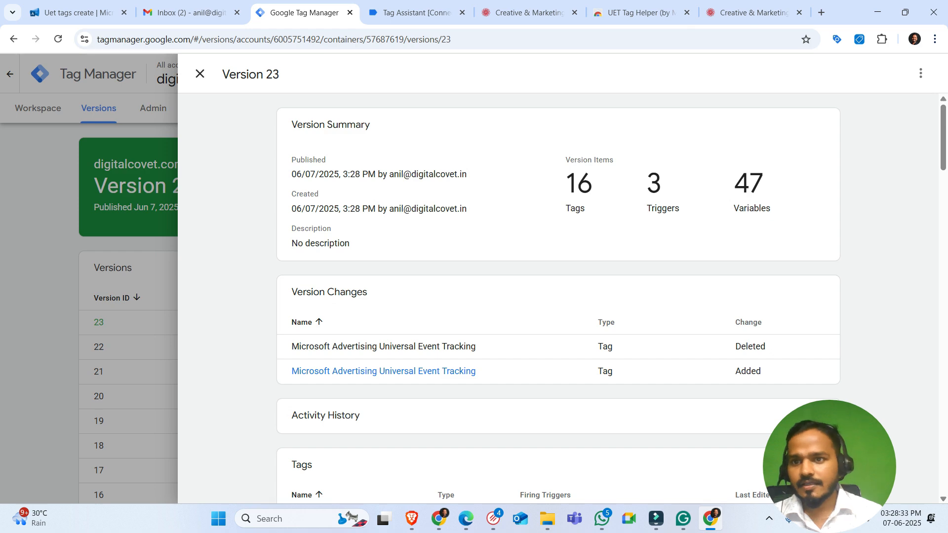
{"action": "left_click", "coordinate": [200, 73]}
{"action": "left_click", "coordinate": [79, 13]}
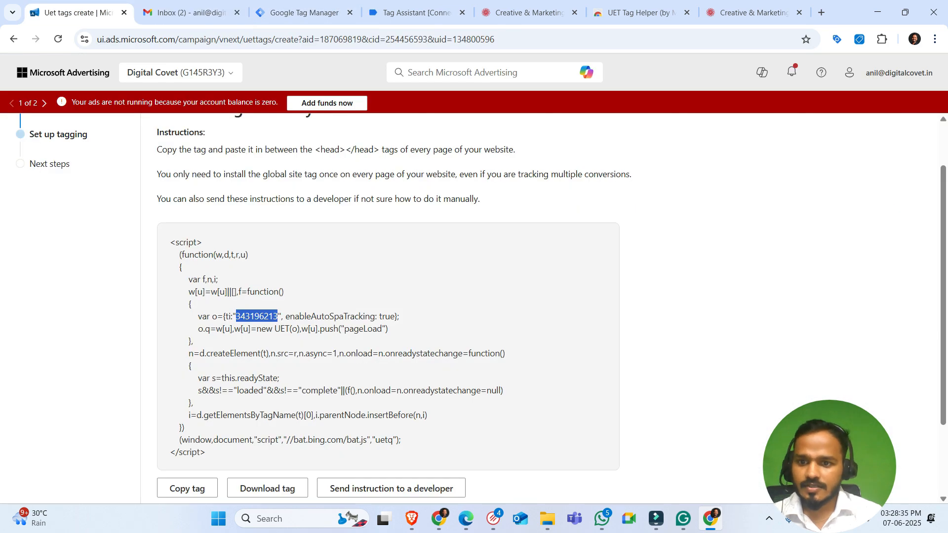
{"action": "left_click", "coordinate": [266, 317]}
{"action": "left_click_drag", "start_coordinate": [236, 316], "coordinate": [278, 316]}
{"action": "key", "text": "ctrl+c"}
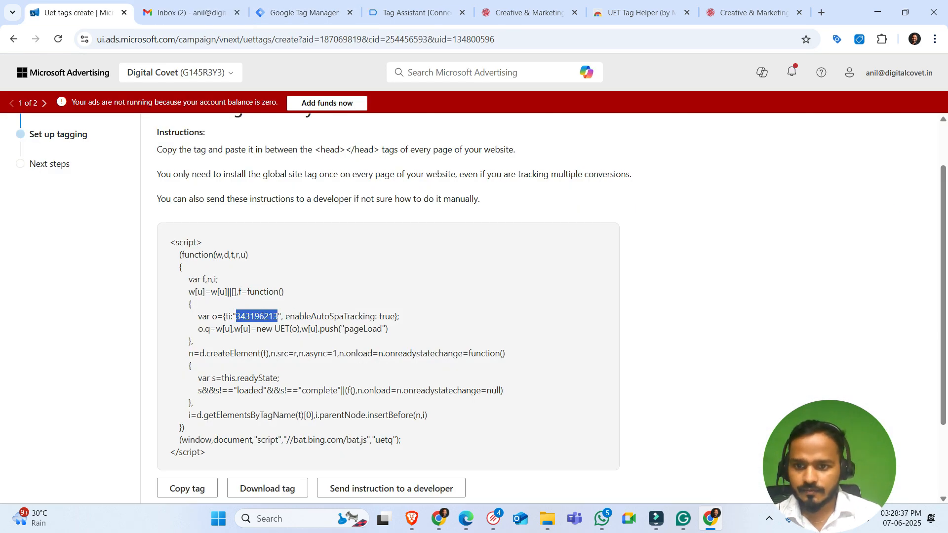
Return to digitalcovet.com, refresh the page and recheck its tag ID and page load event in UET Tag Helper.
{"action": "left_click", "coordinate": [754, 13]}
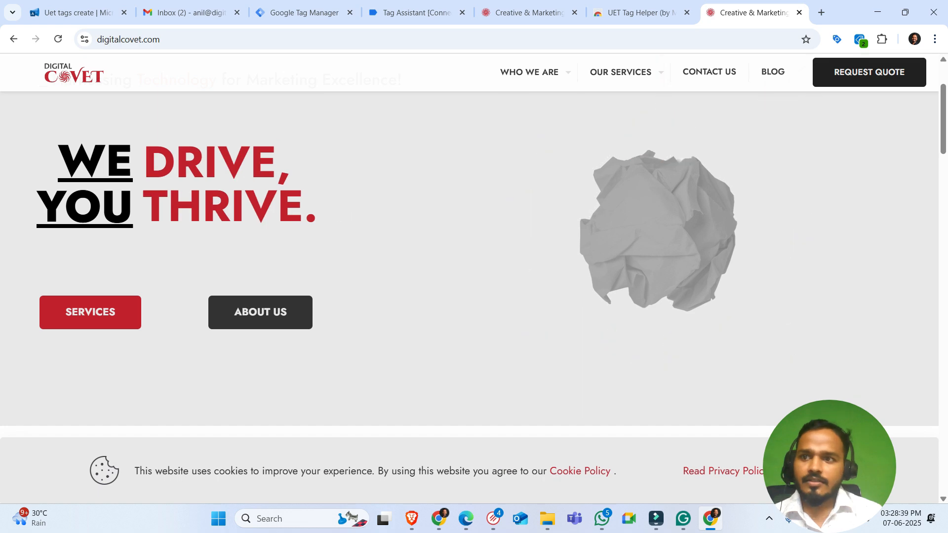
{"action": "key", "text": "F5"}
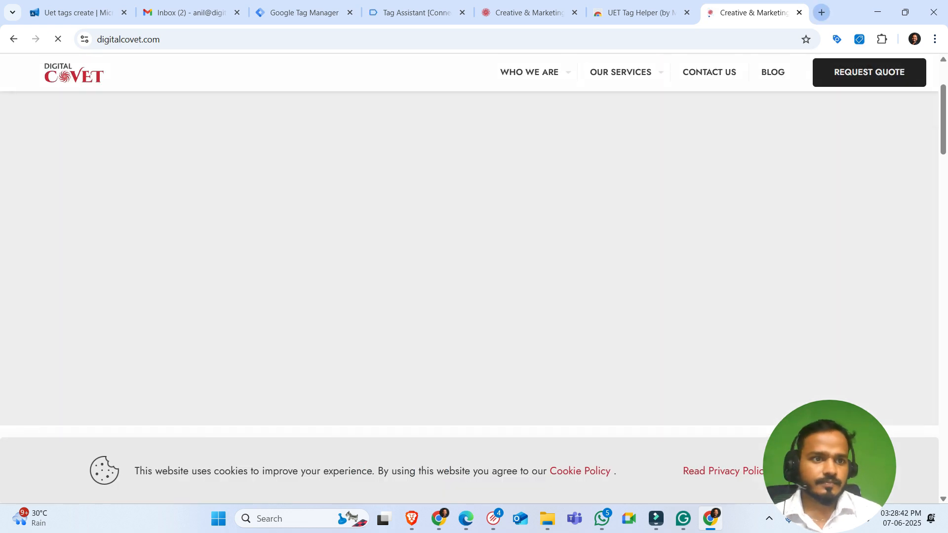
{"action": "left_click", "coordinate": [859, 39]}
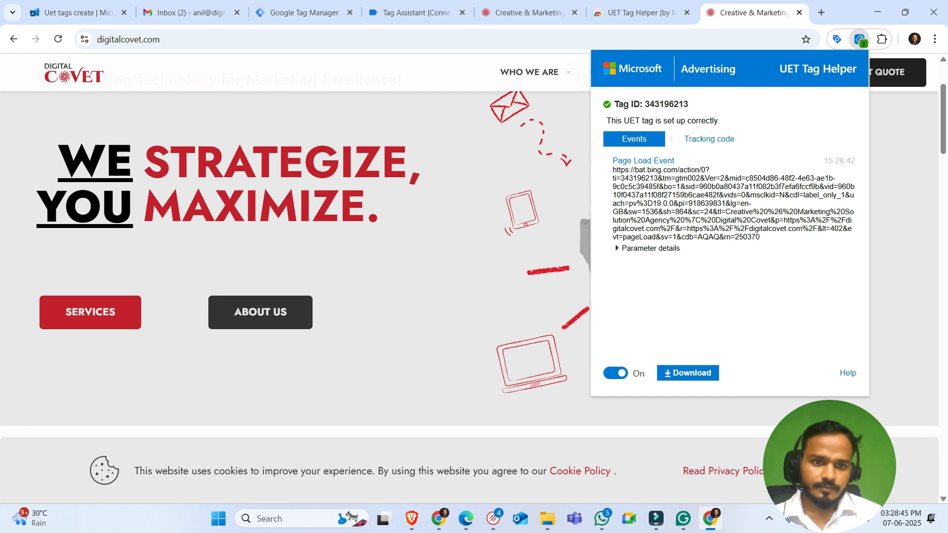
Search the digitalcovet.com page for the copied tag ID, close the search and reopen UET Tag Helper to view the tag ID.
{"action": "key", "text": "ctrl+f"}
{"action": "key", "text": "ctrl+v"}
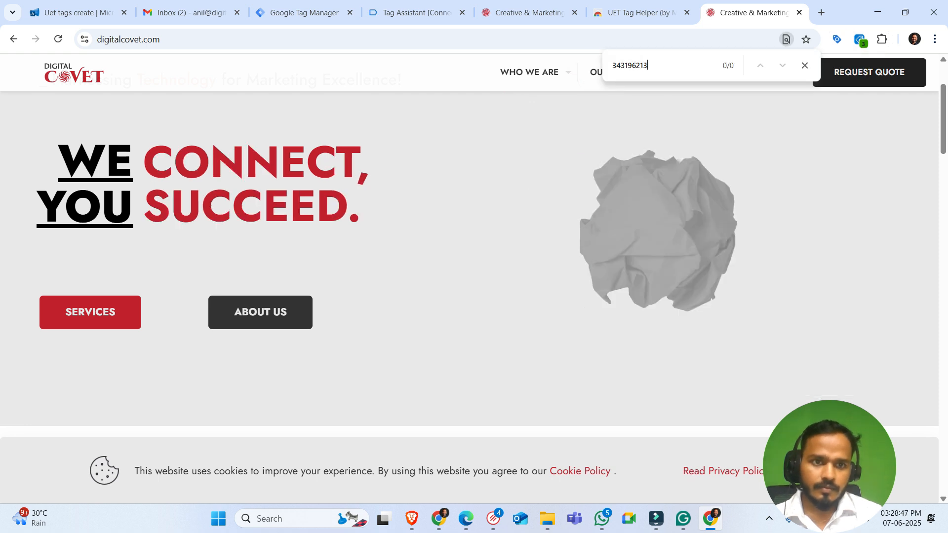
{"action": "left_click", "coordinate": [804, 65]}
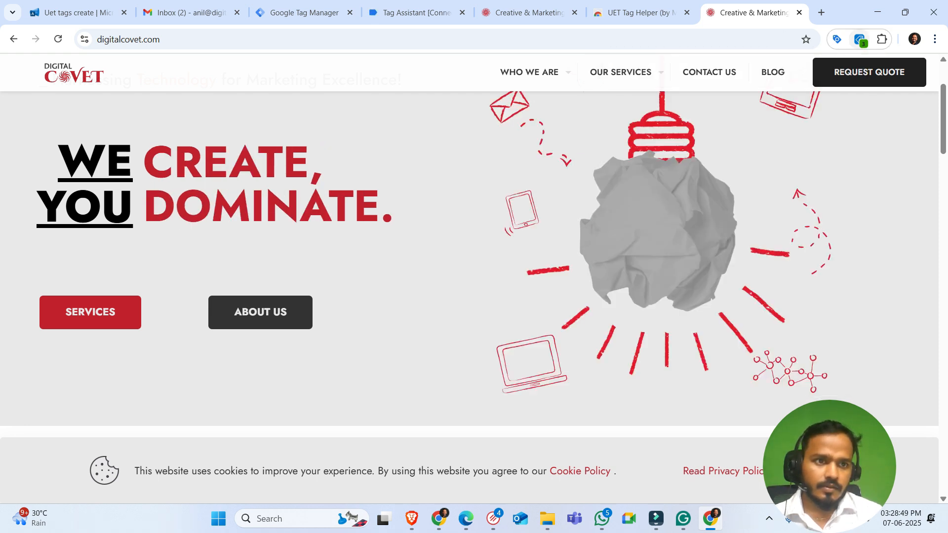
{"action": "left_click", "coordinate": [860, 40]}
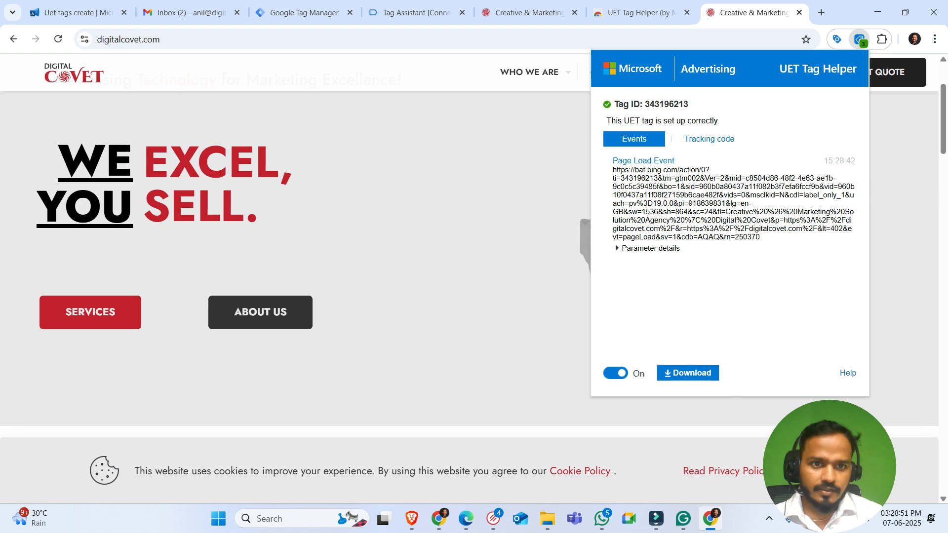
Compare the tag ID in the Microsoft Advertising script with the one UET Tag Helper reports on digitalcovet.com.
{"action": "left_click", "coordinate": [77, 12]}
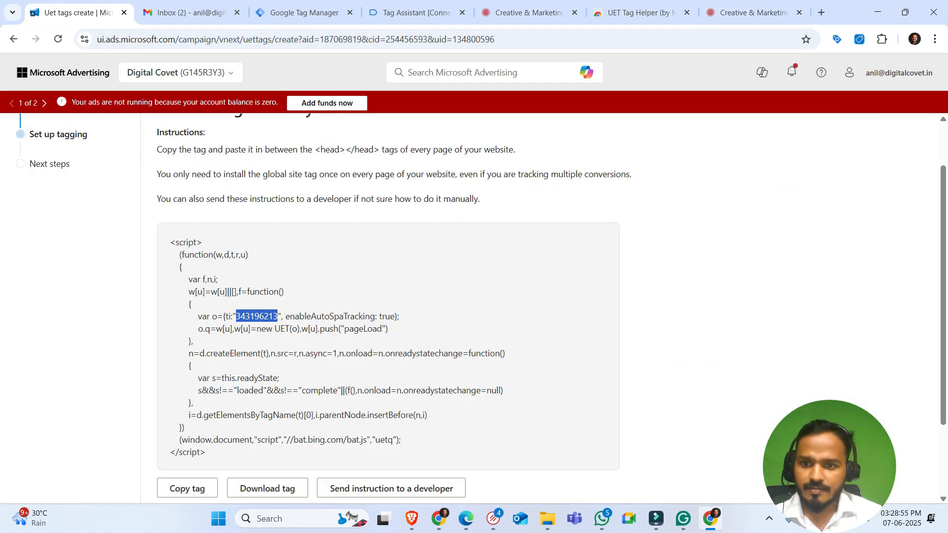
{"action": "left_click", "coordinate": [356, 296]}
{"action": "left_click", "coordinate": [753, 12]}
{"action": "left_click", "coordinate": [859, 39]}
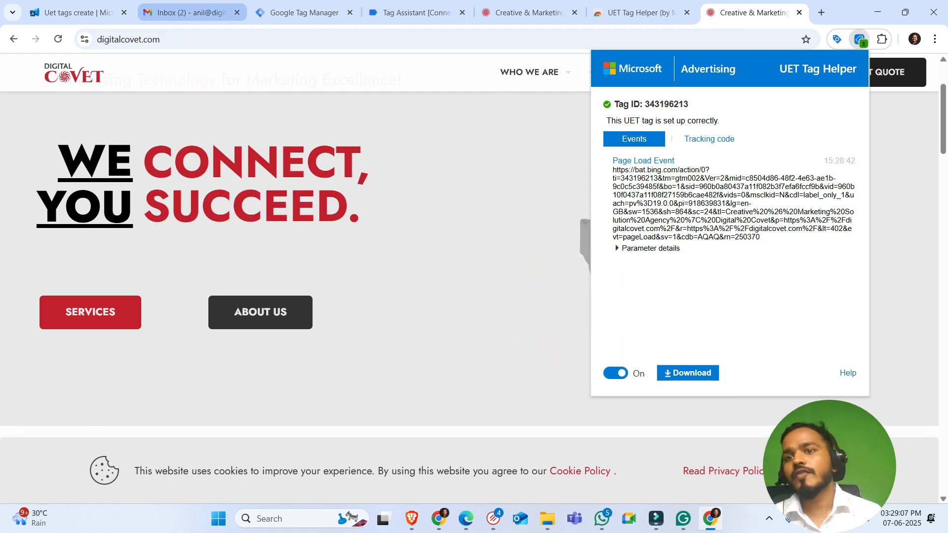
Complete the UET tag setup in Microsoft Advertising and check the tracking status of the DC's Domain and Digital Covet tags.
{"action": "left_click", "coordinate": [74, 13]}
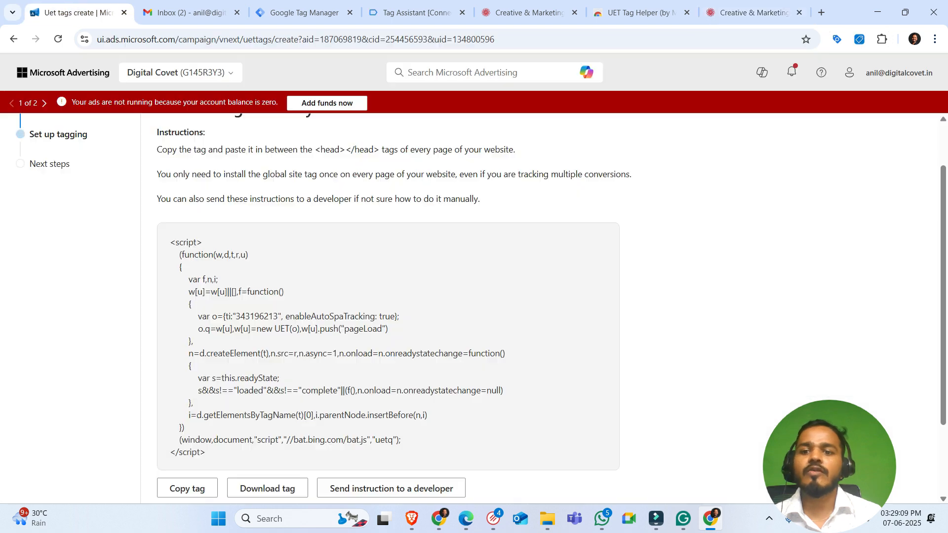
{"action": "scroll", "coordinate": [543, 306], "scroll_direction": "down", "scroll_amount": 2}
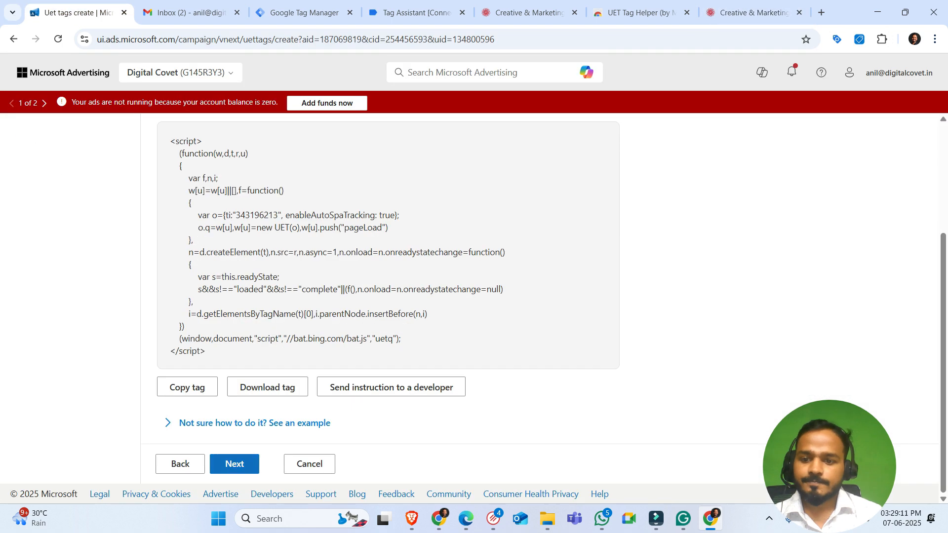
{"action": "left_click", "coordinate": [234, 464]}
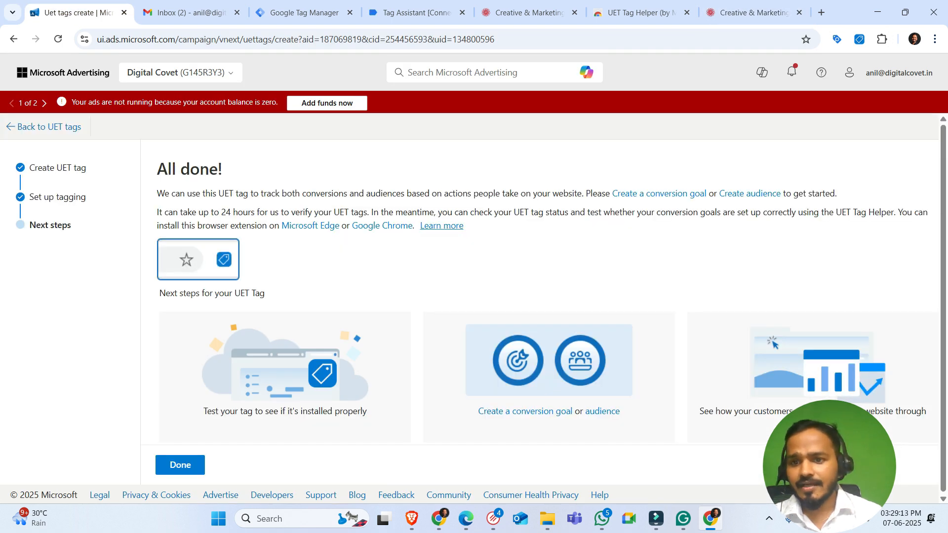
{"action": "left_click", "coordinate": [180, 464]}
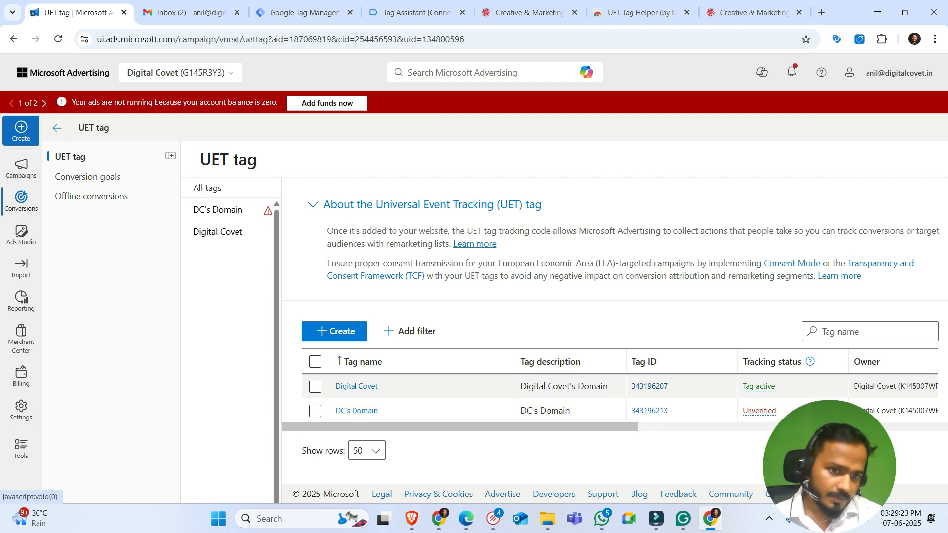
{"action": "mouse_move", "coordinate": [759, 411]}
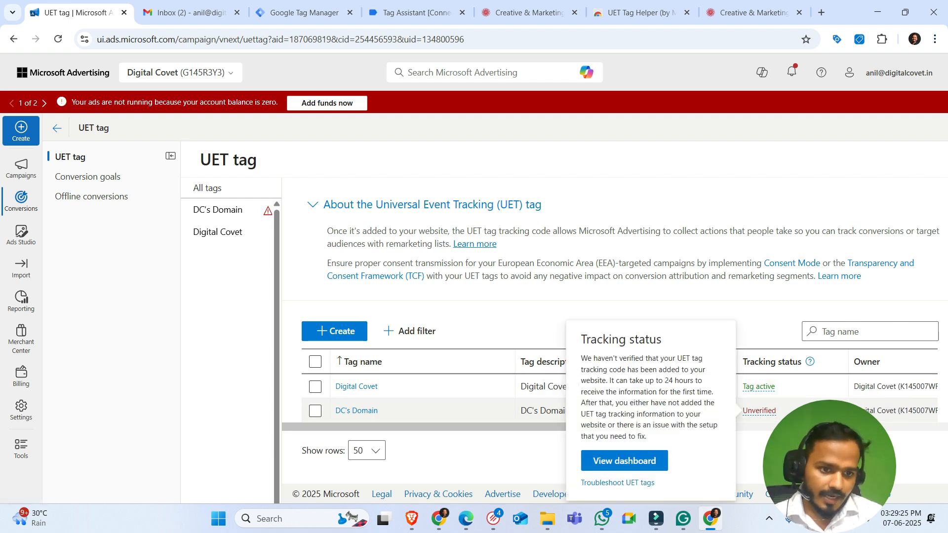
{"action": "mouse_move", "coordinate": [759, 387]}
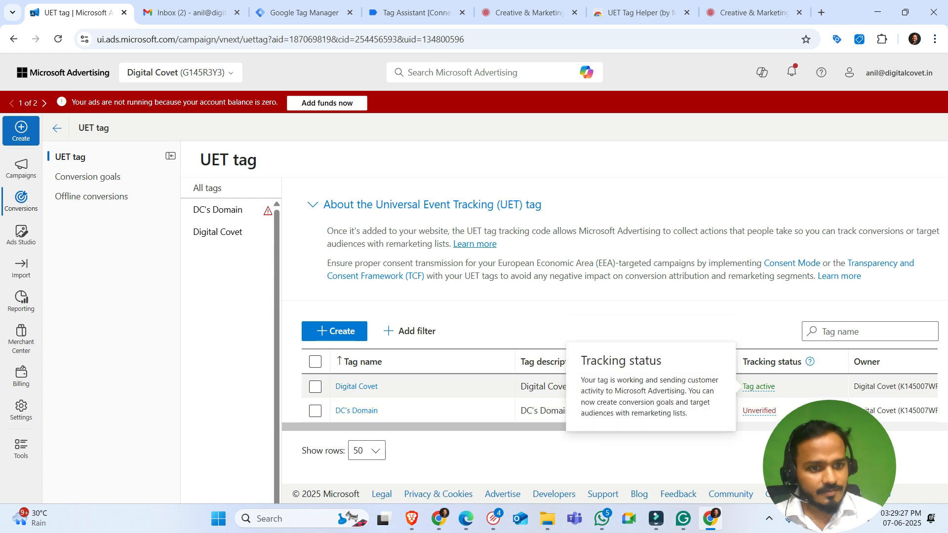